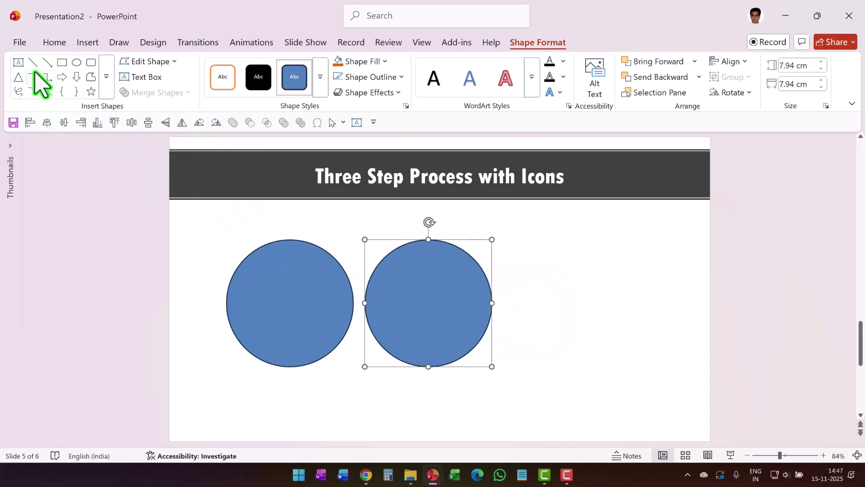
Step: Draw a black horizontal line across the right circle and align it to the circle's vertical middle
left_click_drag(350, 304, 584, 304)
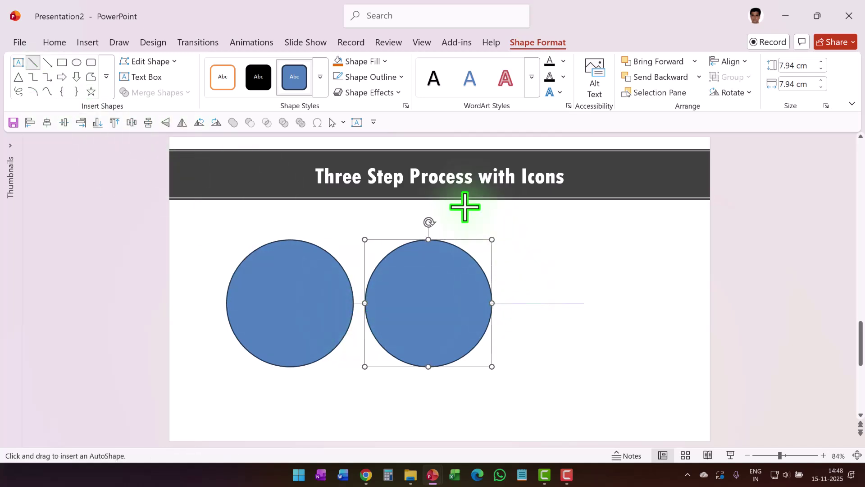
left_click(379, 79)
left_click(359, 137)
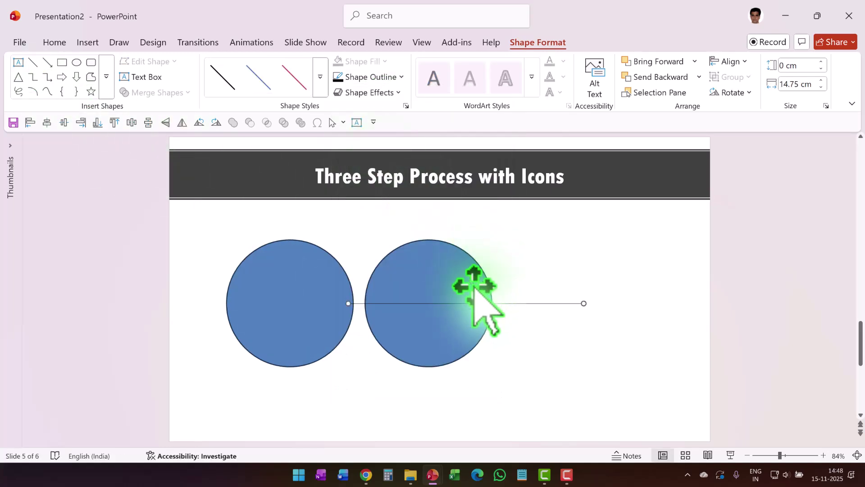
left_click(469, 282)
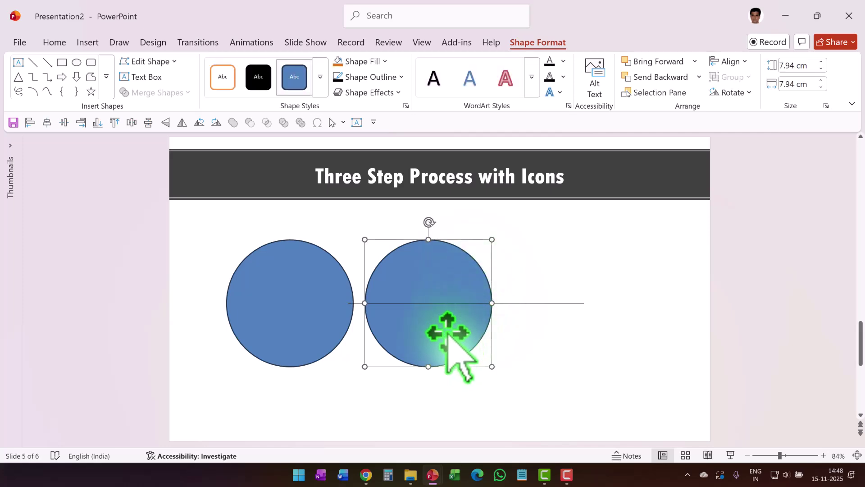
left_click(536, 305, "shift")
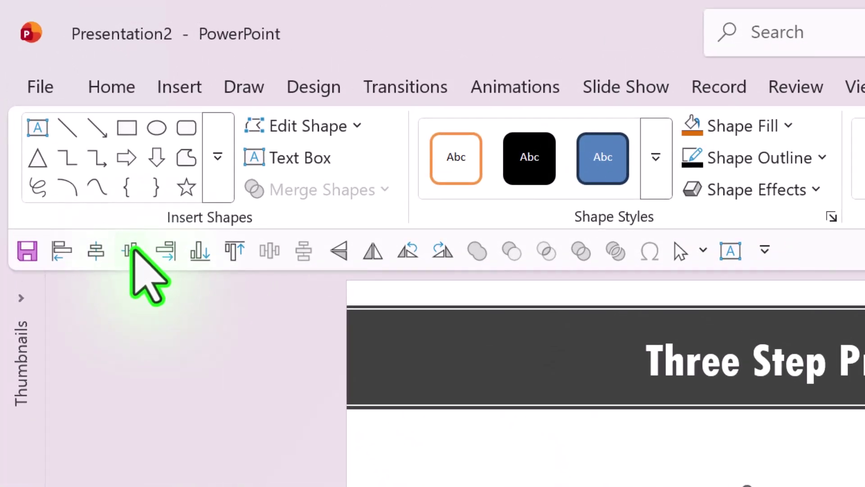
left_click(131, 250)
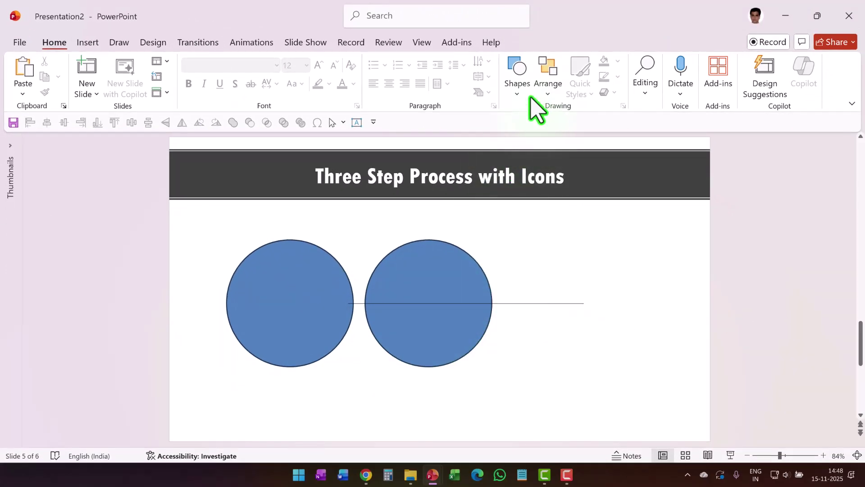
Step: Subtract a rectangle covering the right circle's lower half, then delete the guide line
left_click(527, 92)
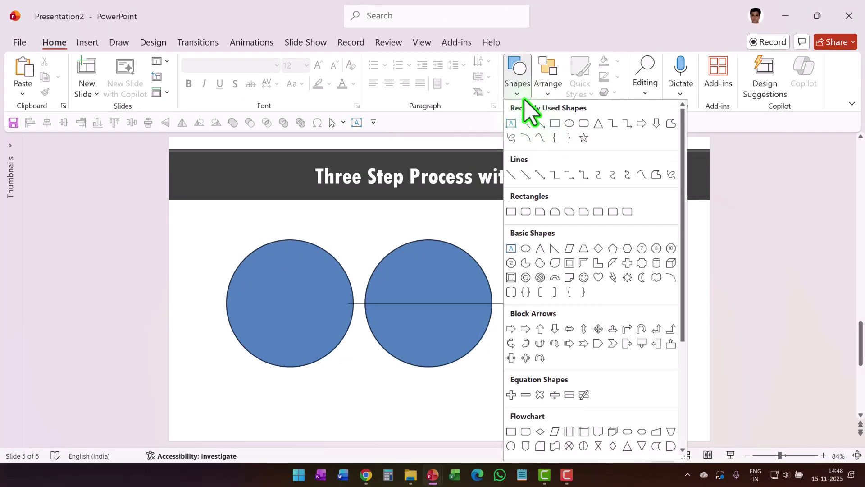
left_click(552, 123)
left_click_drag(348, 303, 526, 389)
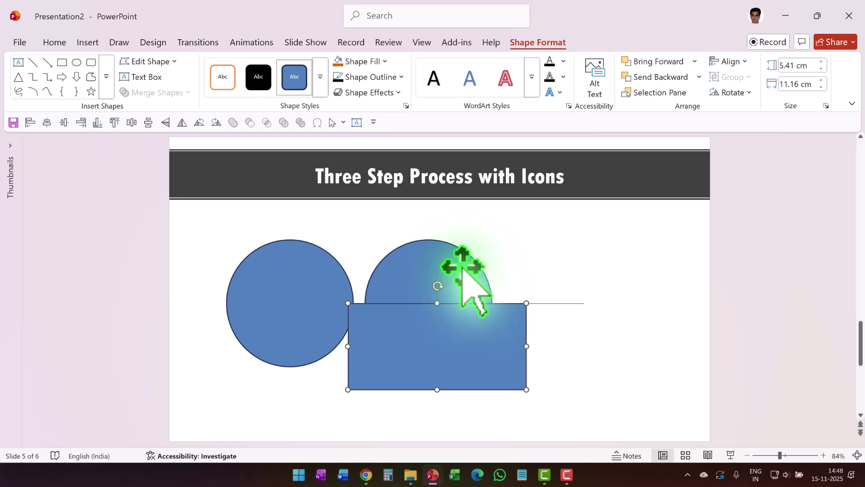
left_click(462, 267)
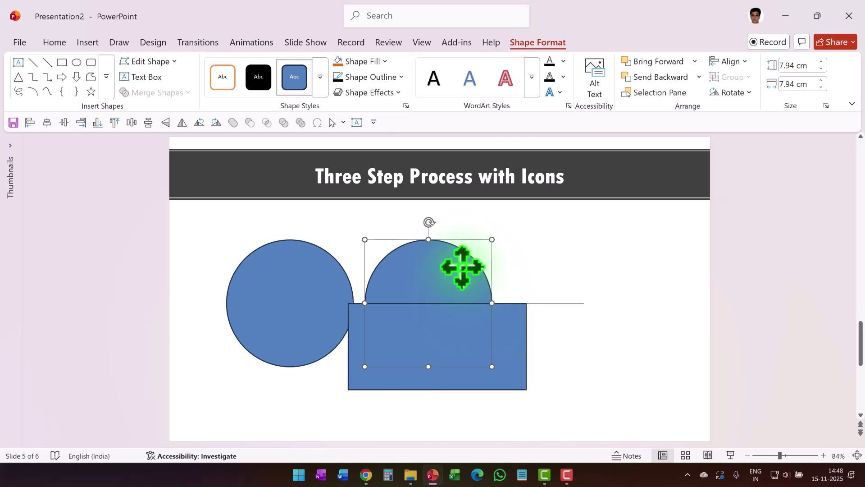
left_click(517, 356, "shift")
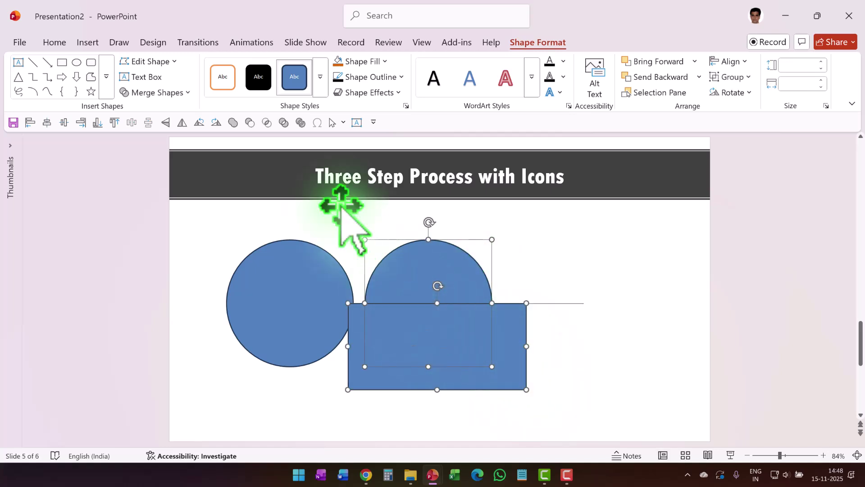
left_click(250, 123)
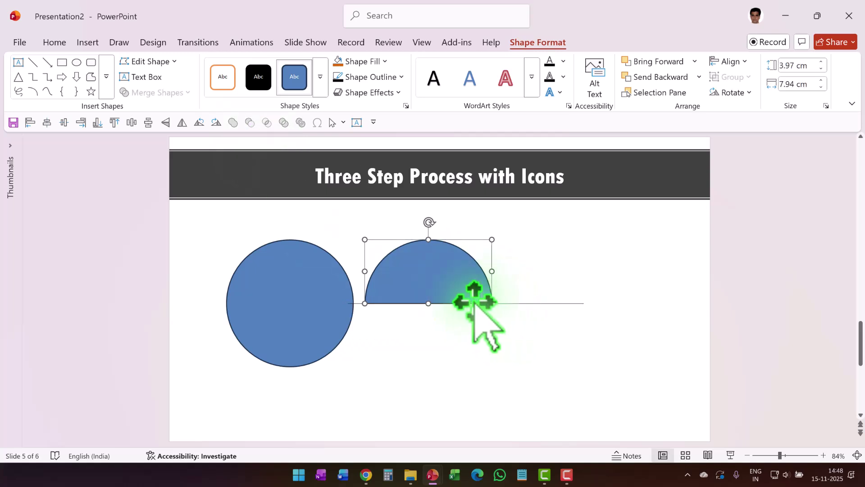
left_click(535, 302)
key("Delete")
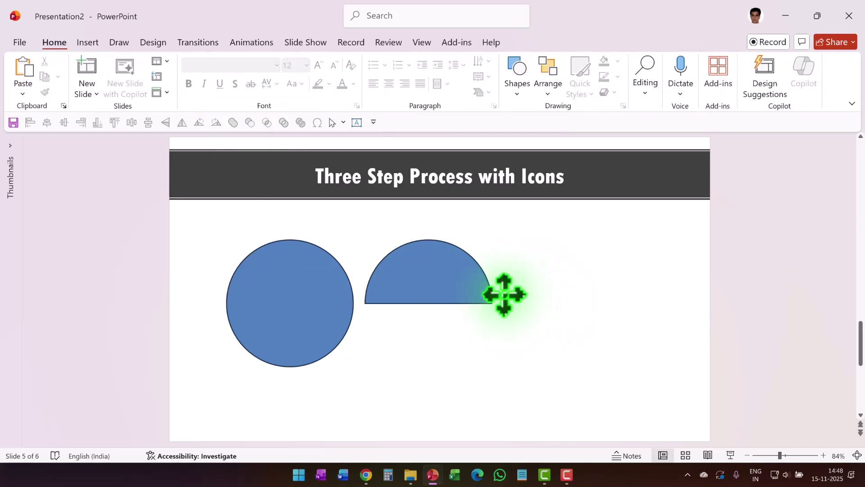
Step: Fill the half circle solid black and remove its outline
left_click(430, 277)
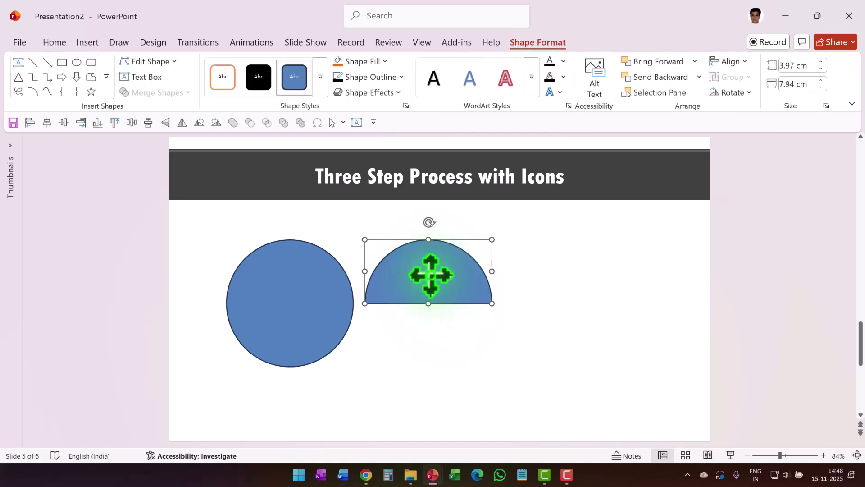
left_click(361, 61)
left_click(358, 122)
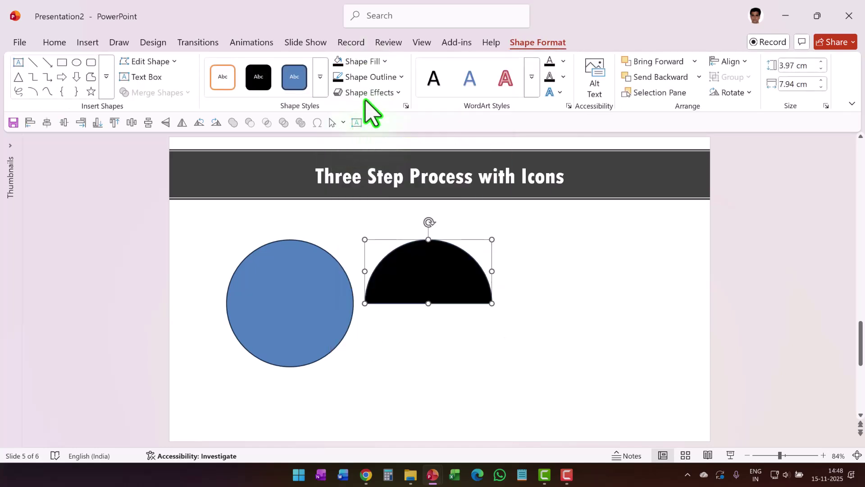
left_click(371, 77)
left_click(404, 287)
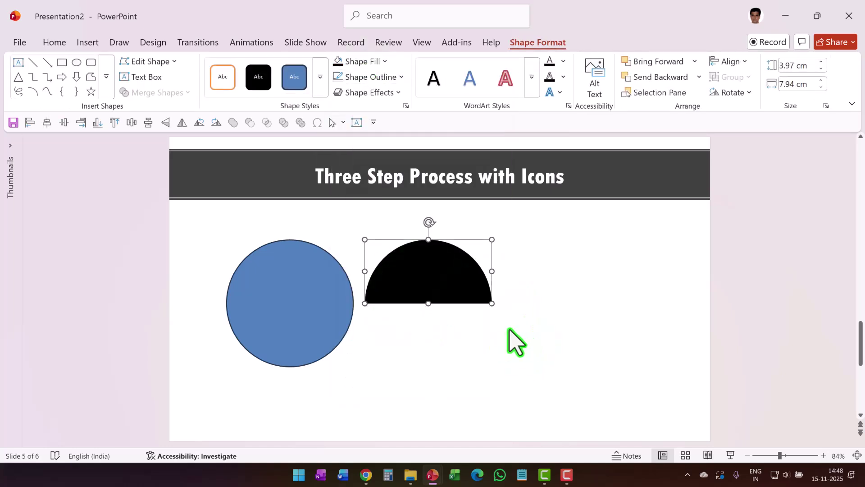
Step: Give the left circle no fill and a black outline
left_click(292, 298)
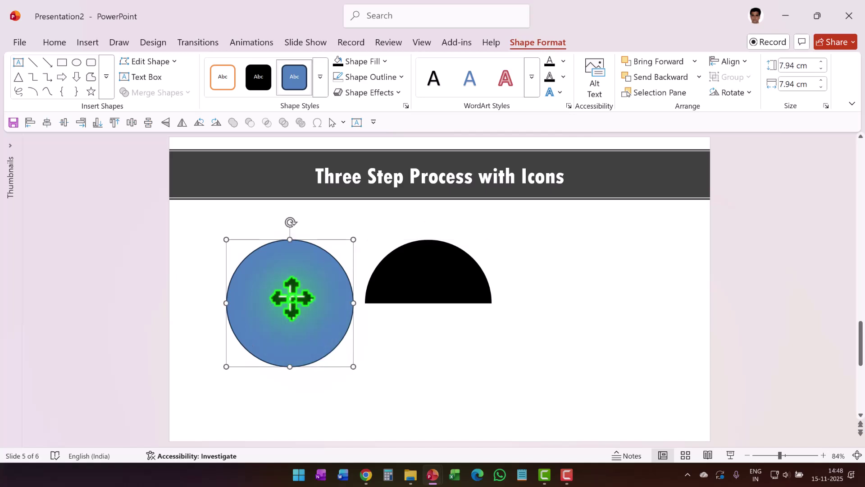
left_click(363, 62)
left_click(363, 272)
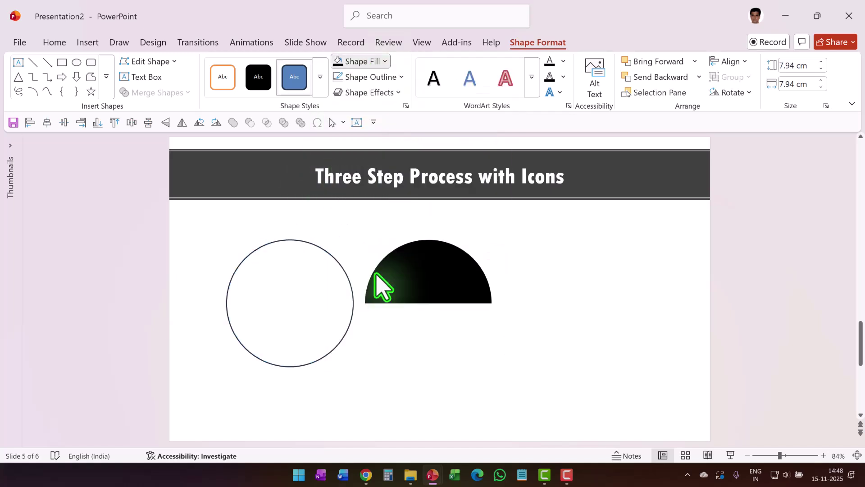
left_click(394, 78)
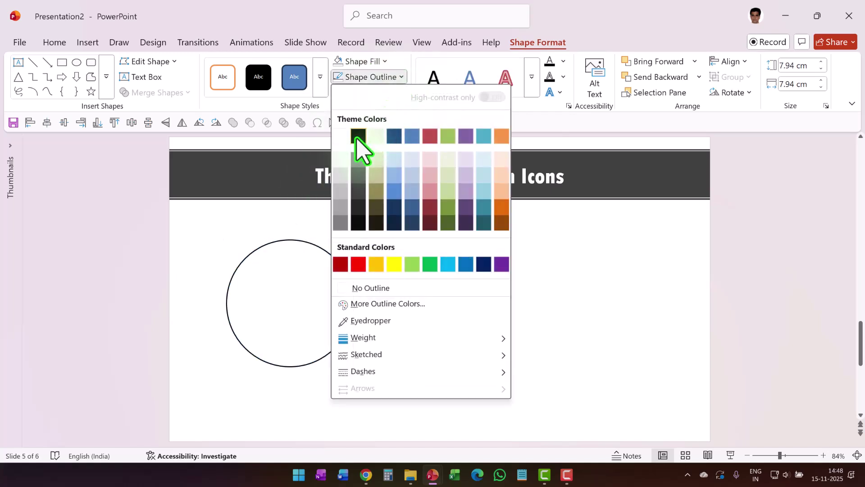
left_click(358, 136)
Step: Set the left circle's outline to 2¼ pt weight with square-dot dashes
left_click(381, 79)
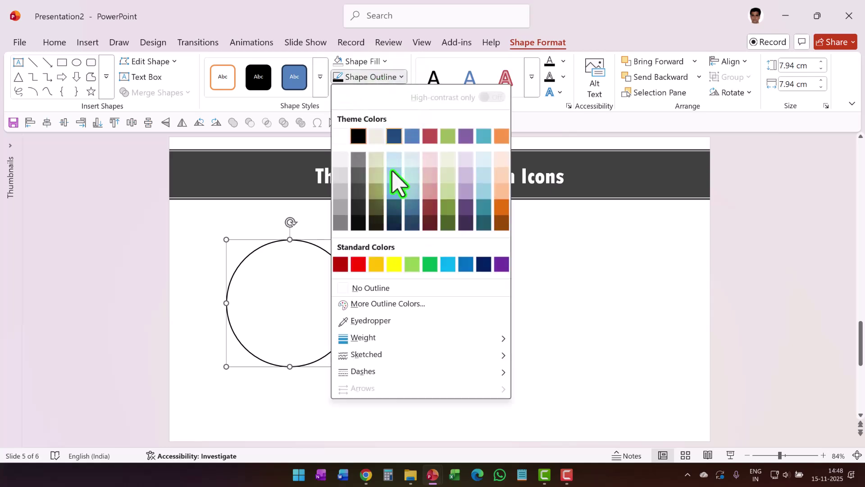
mouse_move(363, 337)
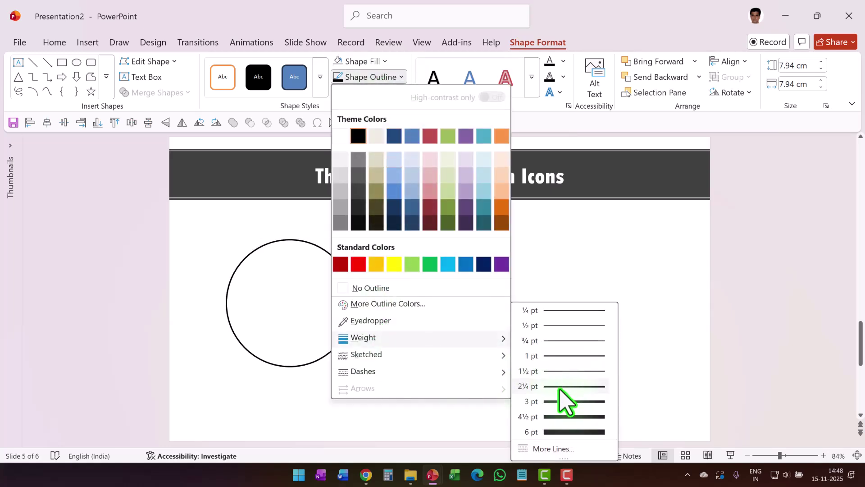
left_click(560, 386)
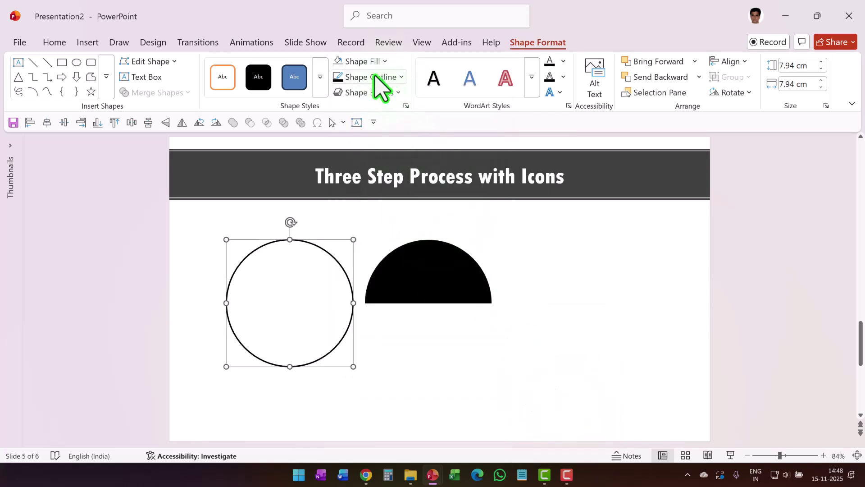
left_click(374, 77)
mouse_move(374, 370)
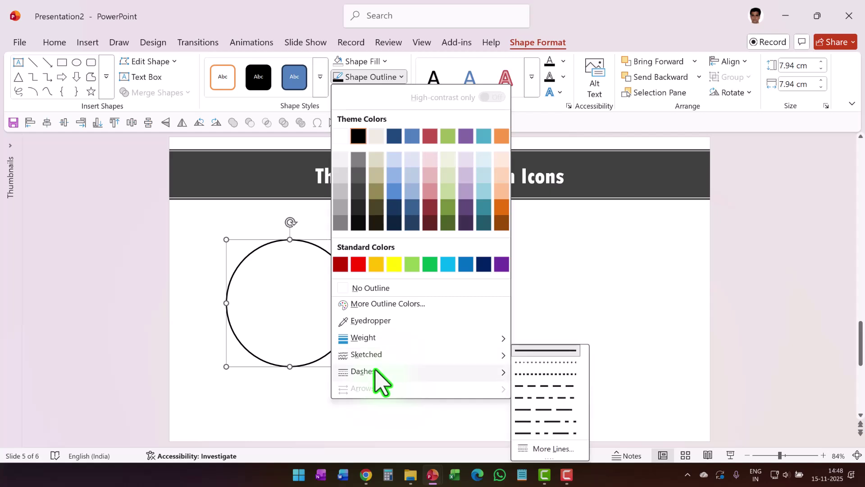
left_click(536, 374)
left_click(451, 279)
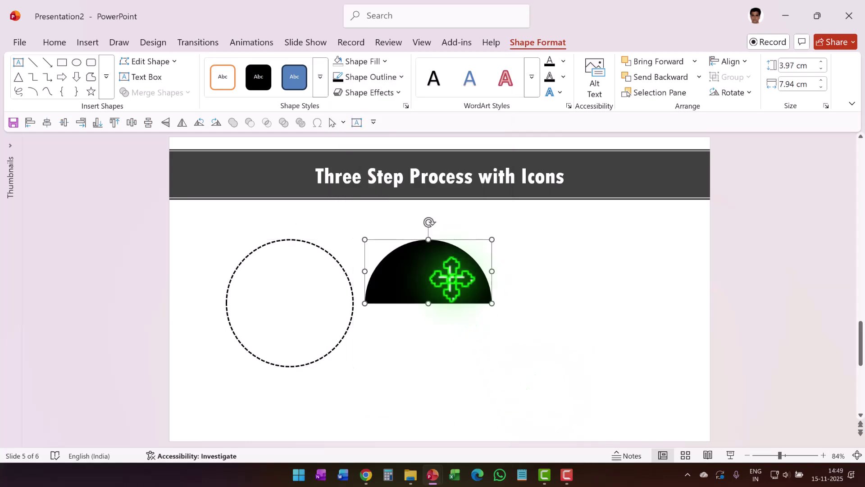
Step: Move the black semicircle exactly over the dotted circle's top half
left_click_drag(451, 279, 314, 282)
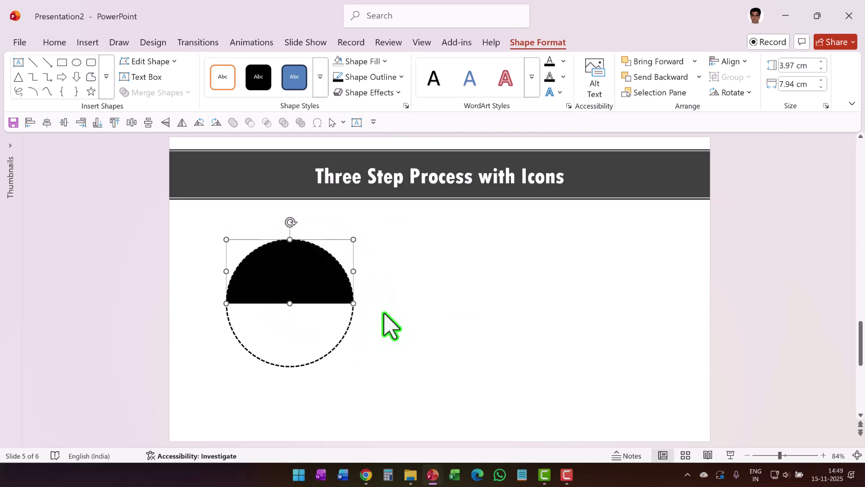
left_click_drag(406, 401, 170, 193)
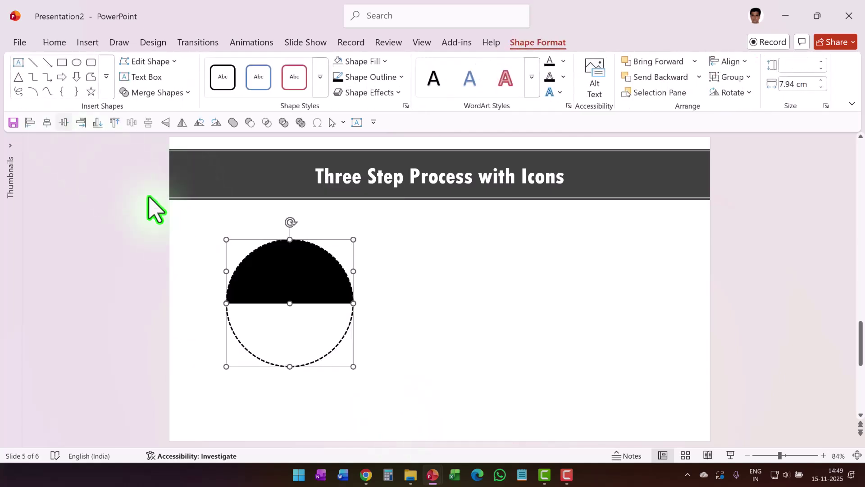
left_click_drag(420, 404, 189, 212)
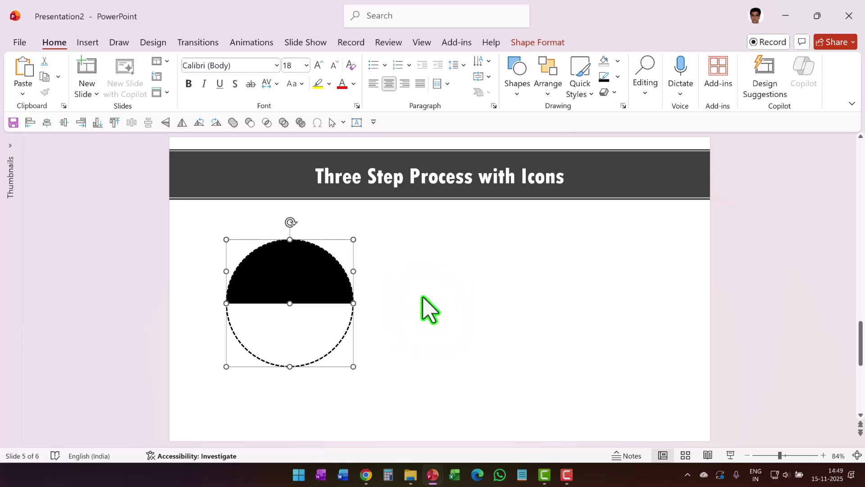
left_click(429, 309)
key("alt+n")
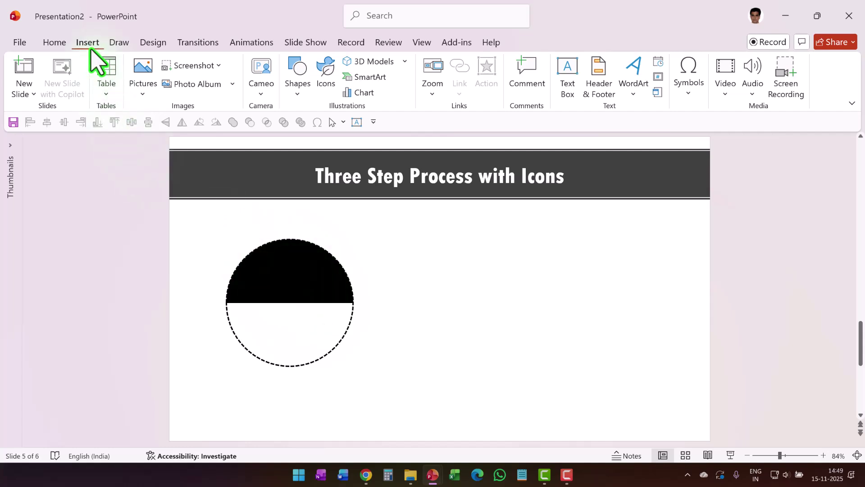
Step: Insert the avocado outline icon from the Food And Drinks stock icons
left_click(324, 86)
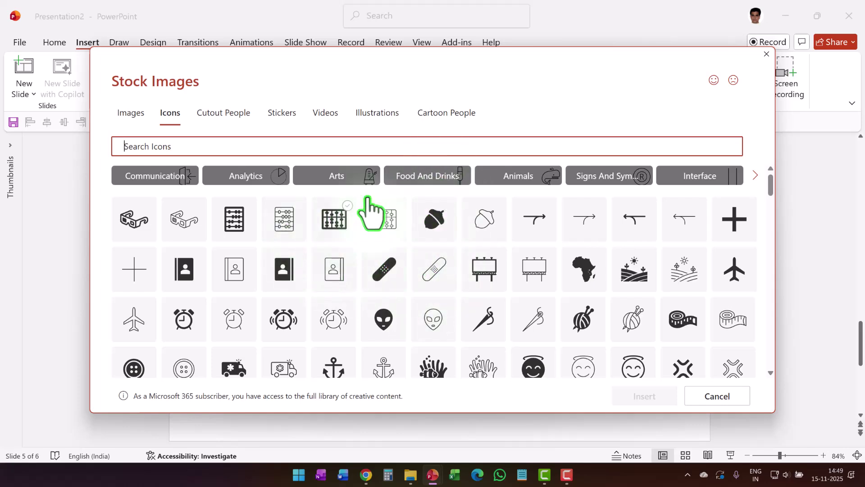
left_click(419, 180)
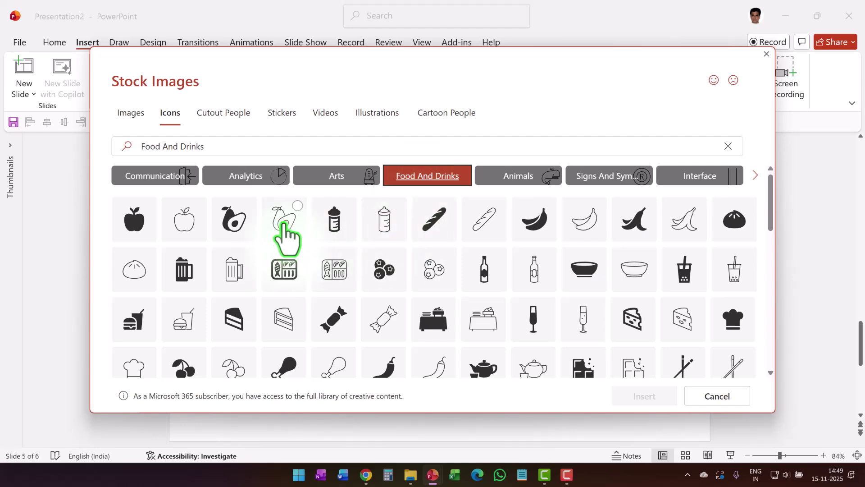
left_click(284, 225)
left_click(647, 396)
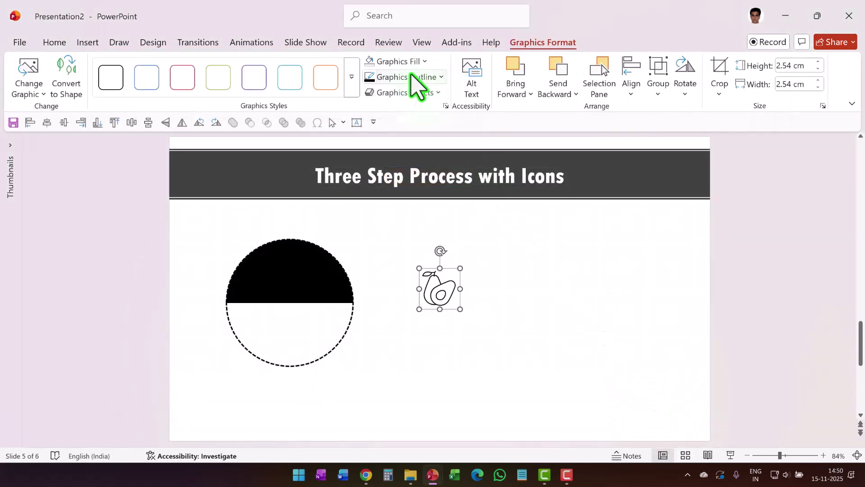
Step: Give the avocado icon a light-blue outline and fill, and move it into the circle's black top
left_click(411, 76)
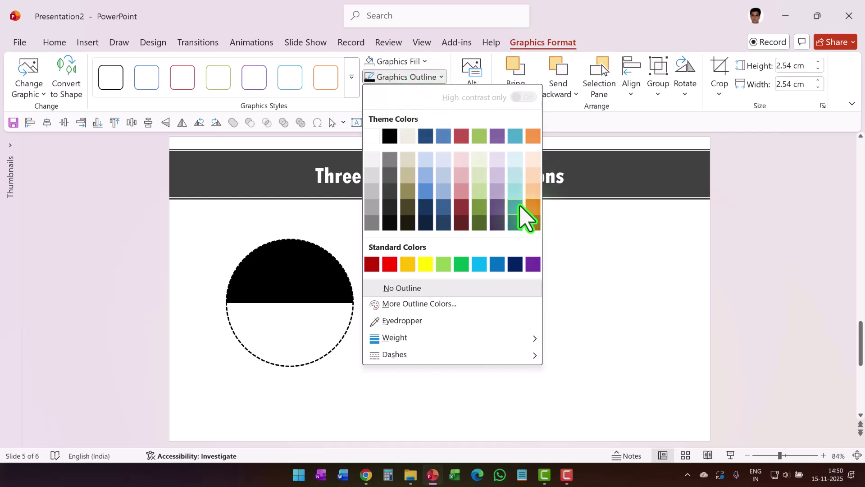
left_click(480, 264)
left_click_drag(456, 286, 317, 273)
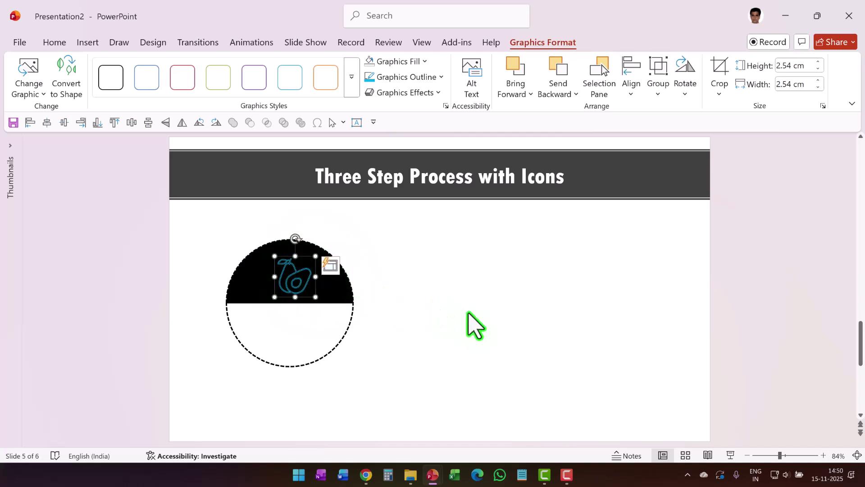
left_click(307, 284)
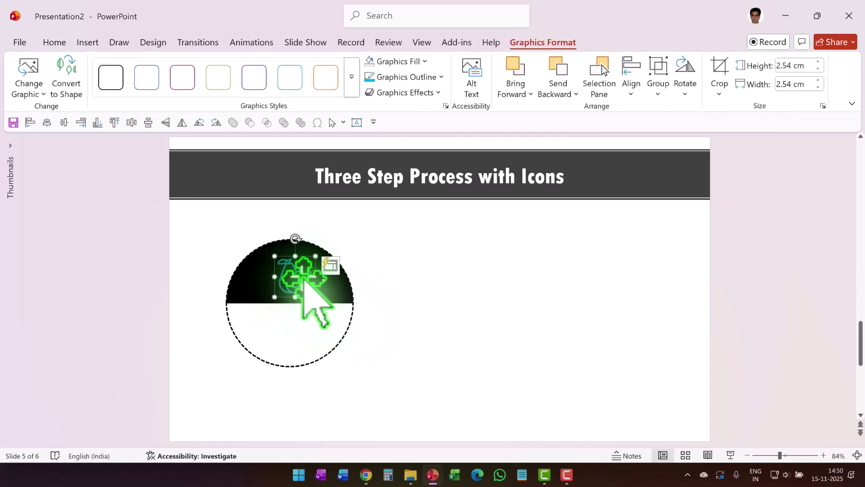
left_click(415, 63)
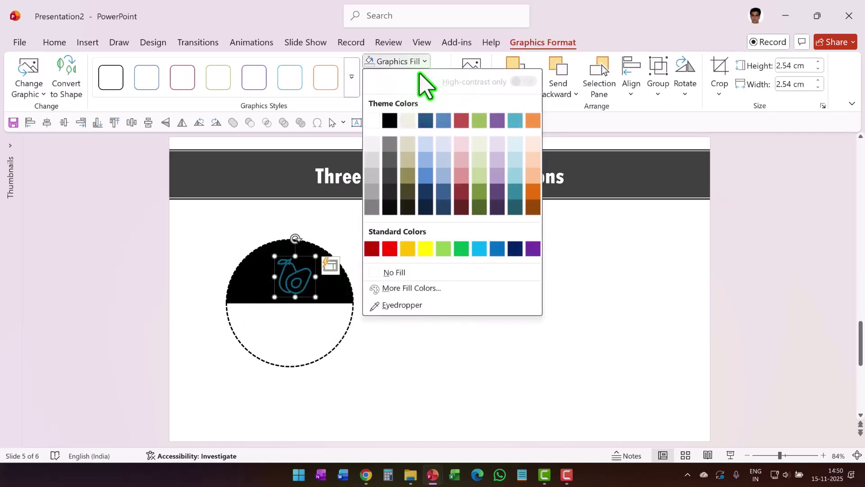
left_click(479, 248)
left_click(255, 326)
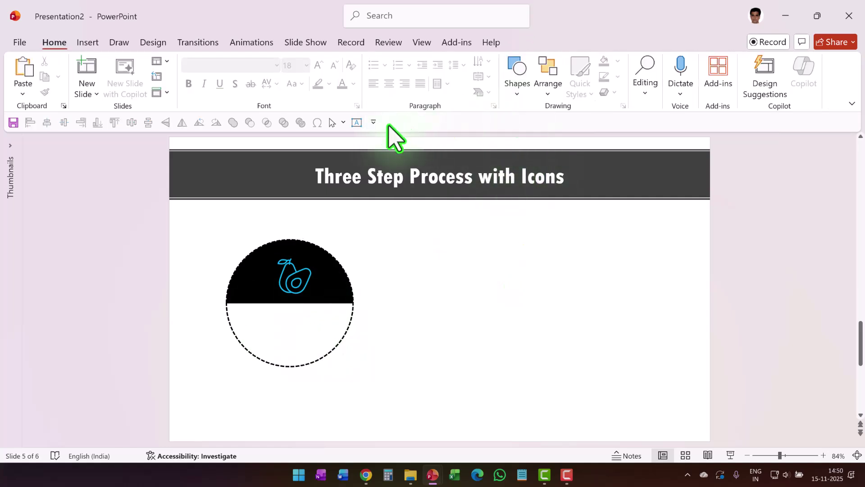
left_click(357, 122)
Step: Paste the sample text into a text box in the circle's lower half, sized 20, centred and grey
left_click(397, 270)
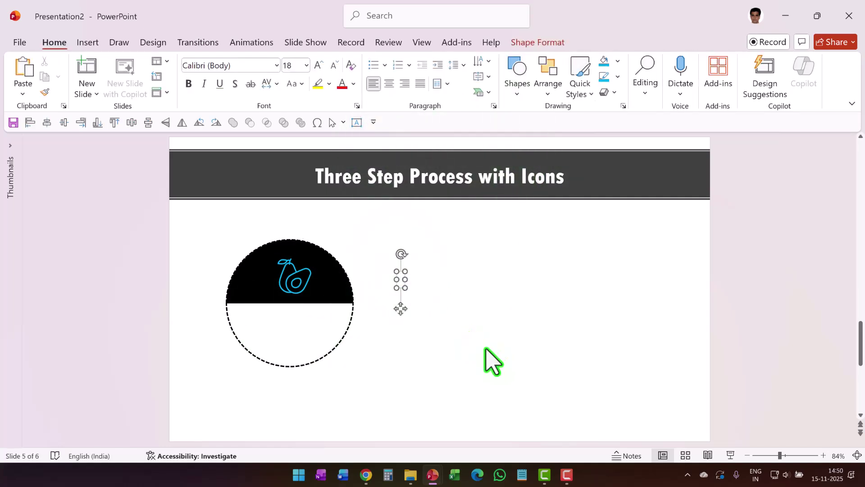
type("You can replace this sample text with yours")
left_click(317, 66)
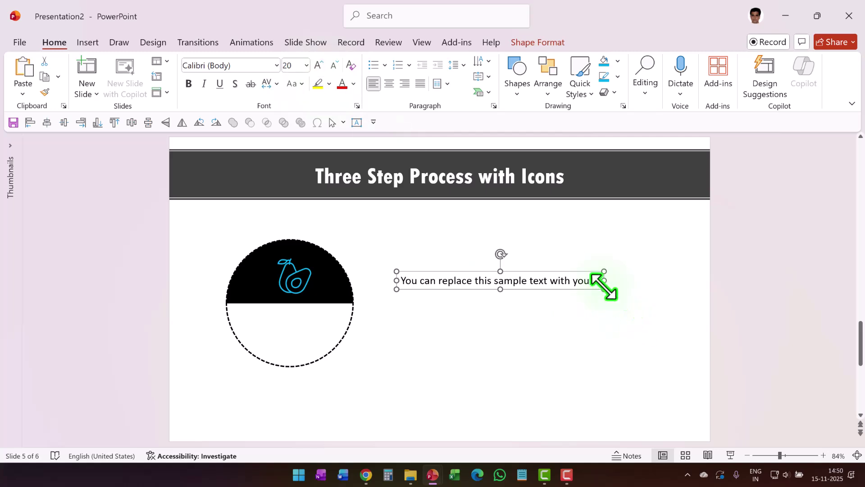
left_click_drag(604, 289, 498, 320)
left_click_drag(473, 268, 320, 337)
left_click(389, 84)
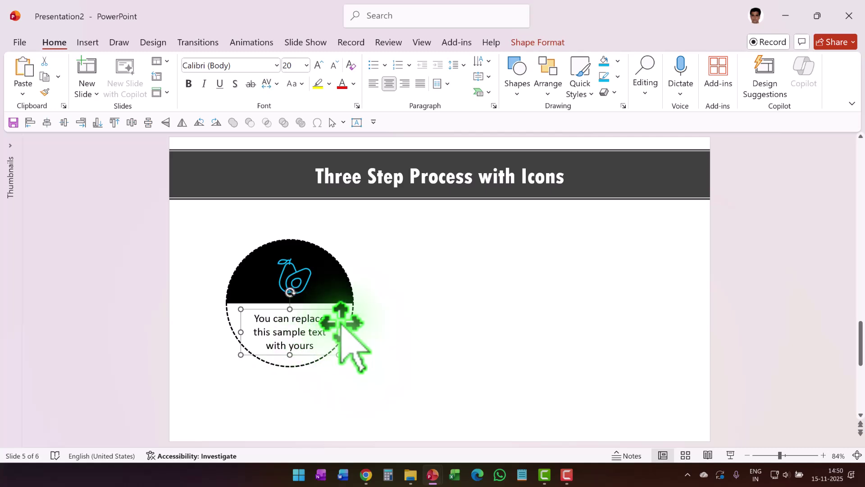
left_click(354, 85)
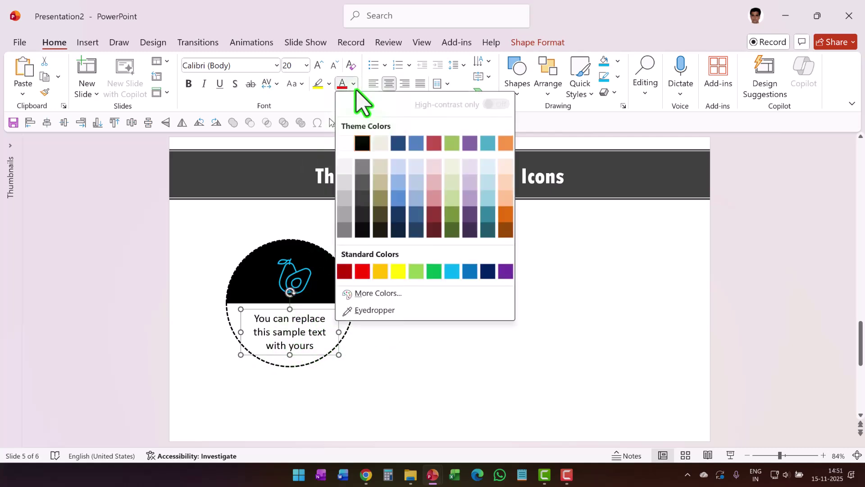
left_click(344, 204)
left_click(325, 390)
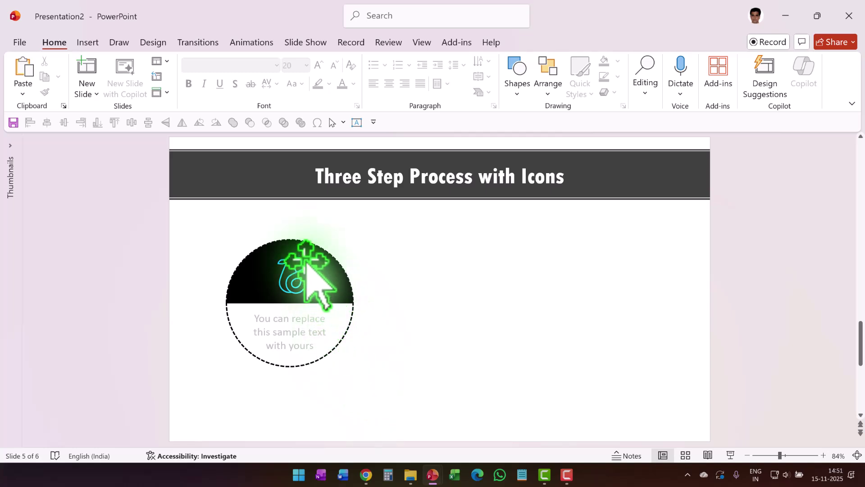
Step: Copy the circle group twice with Ctrl-drag and Ctrl+D, then nudge all three left
left_click_drag(419, 410, 143, 199)
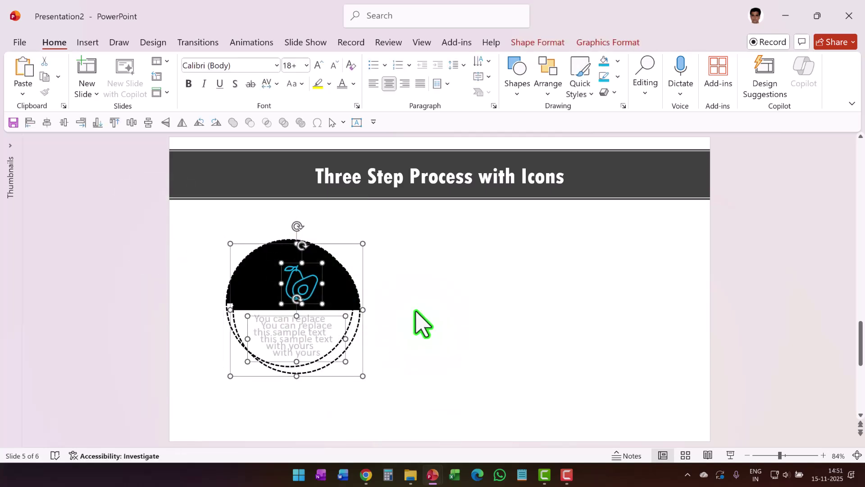
left_click_drag(338, 280, 488, 264)
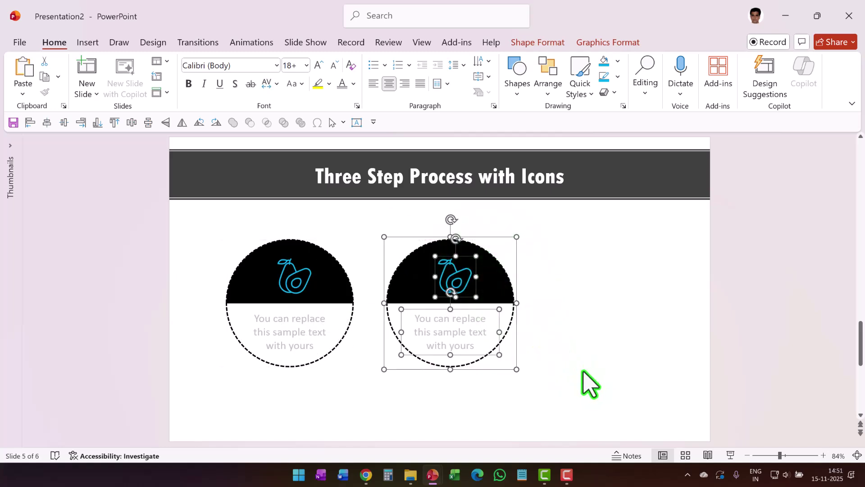
key("ctrl+d")
left_click(716, 396)
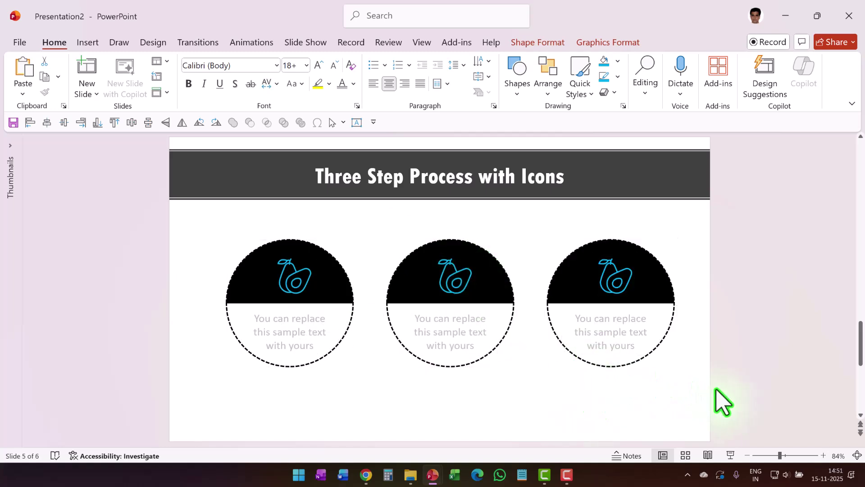
left_click_drag(743, 428, 212, 266)
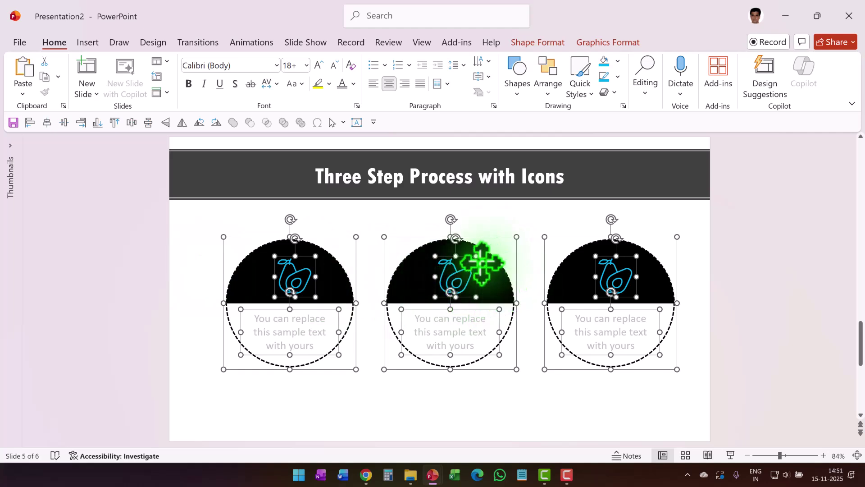
left_click_drag(482, 260, 471, 262)
key("Escape")
left_click_drag(394, 230, 486, 320)
Step: Change the middle circle's avocado icon to a donut icon
right_click(463, 270)
mouse_move(531, 283)
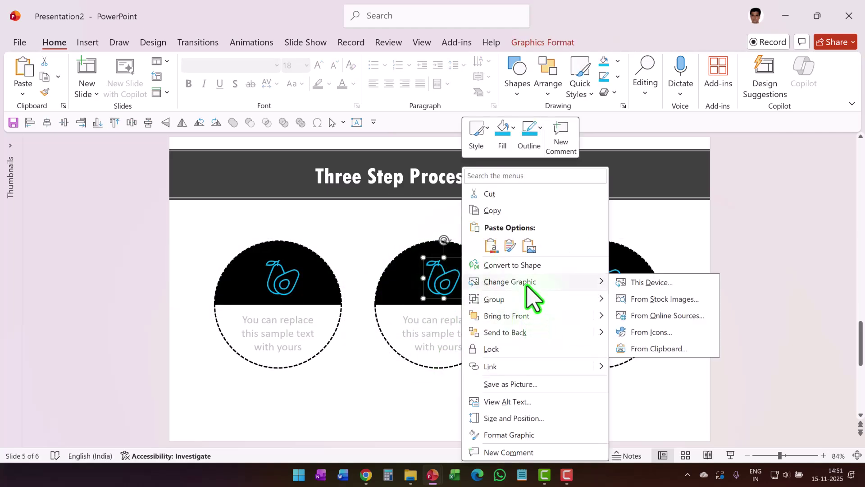
left_click(648, 331)
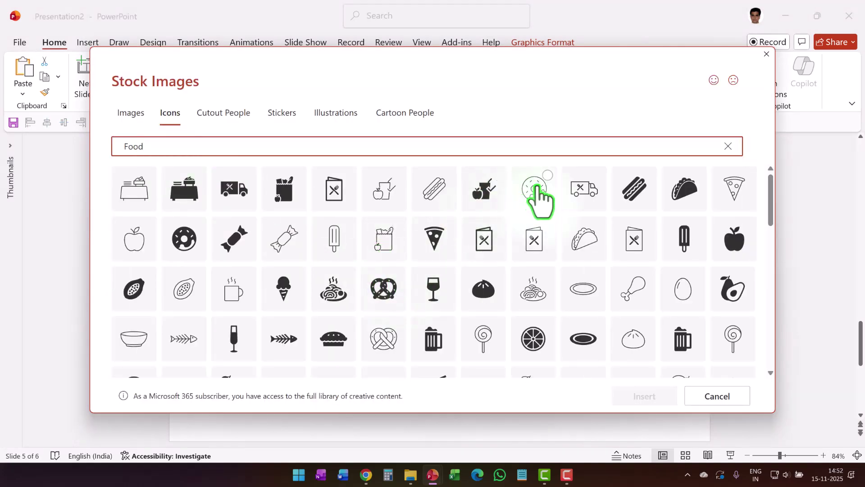
left_click(536, 189)
left_click(649, 397)
Step: Change the right circle's avocado icon to a taco icon
left_click(626, 261)
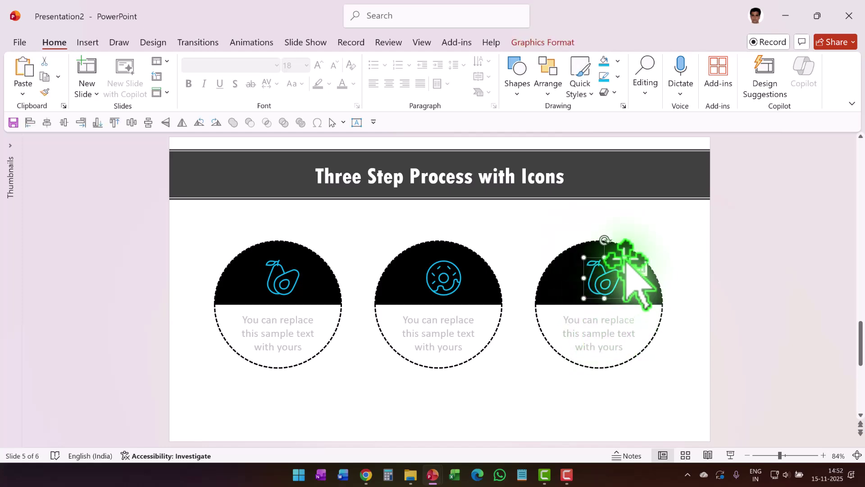
right_click(624, 264)
mouse_move(637, 282)
left_click(592, 247)
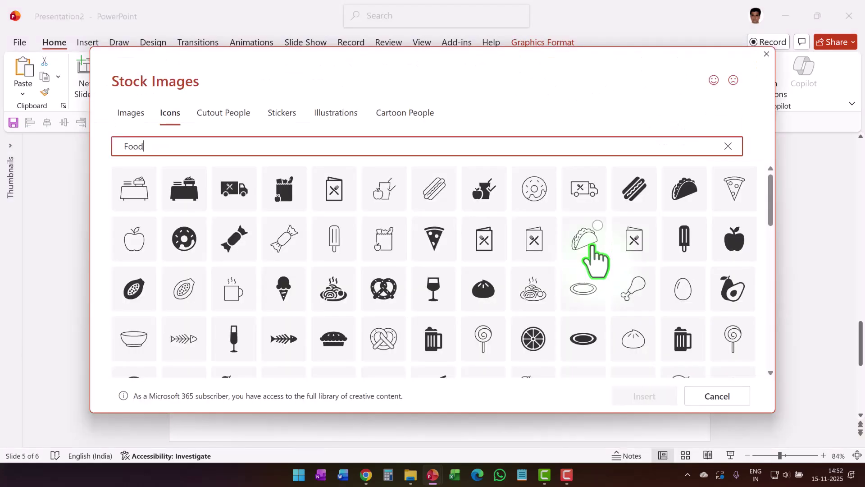
left_click(593, 247)
left_click(645, 396)
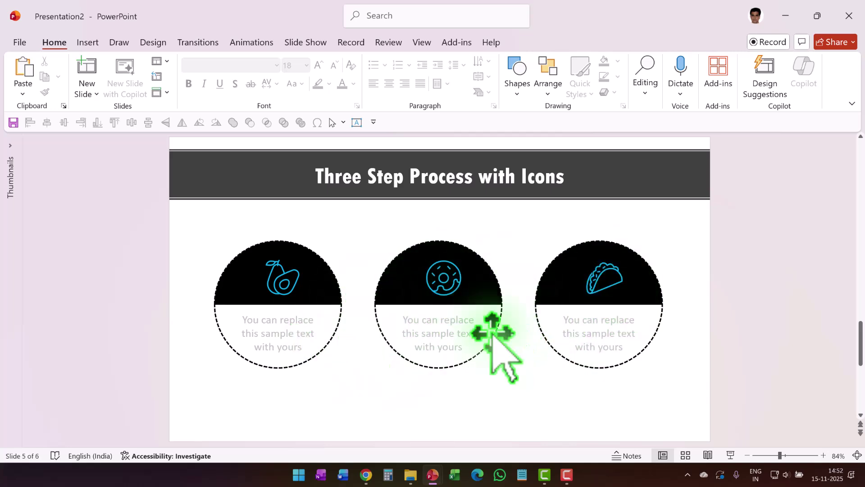
left_click(518, 86)
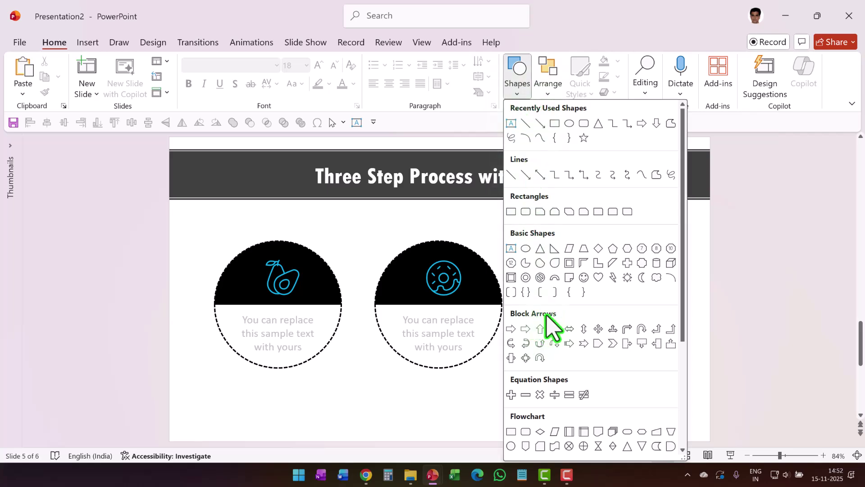
Step: Place a chevron between each pair of circles and remove the chevrons' outlines
left_click(612, 343)
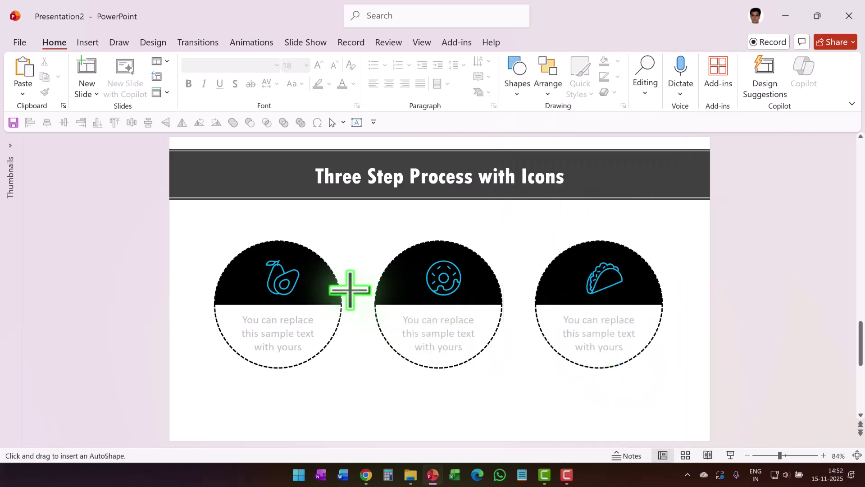
left_click_drag(349, 290, 360, 306)
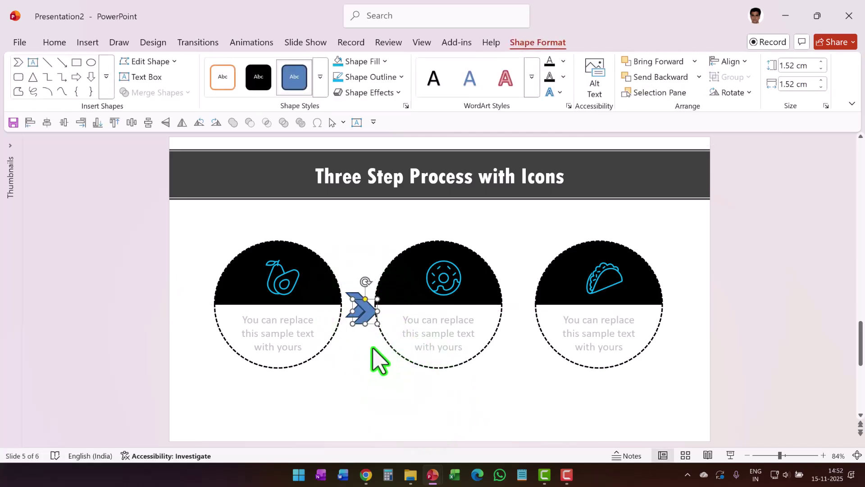
left_click_drag(486, 322, 517, 304)
left_click(364, 310, "shift")
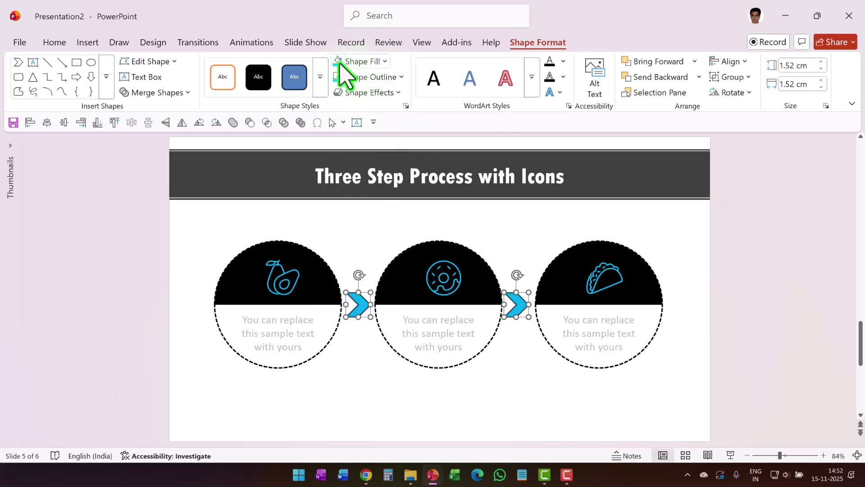
left_click(361, 79)
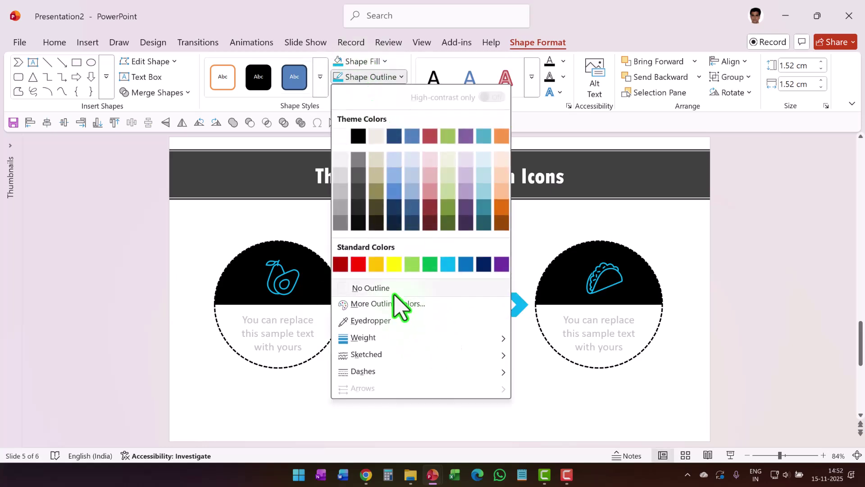
left_click(395, 288)
left_click(462, 389)
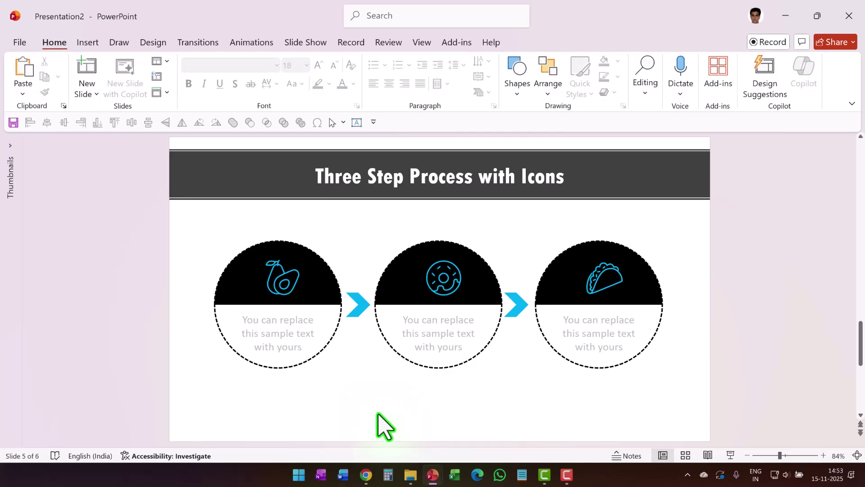
Step: Apply a counterclockwise Half Spin animation to the avocado circle group
key("alt+a")
left_click(331, 268)
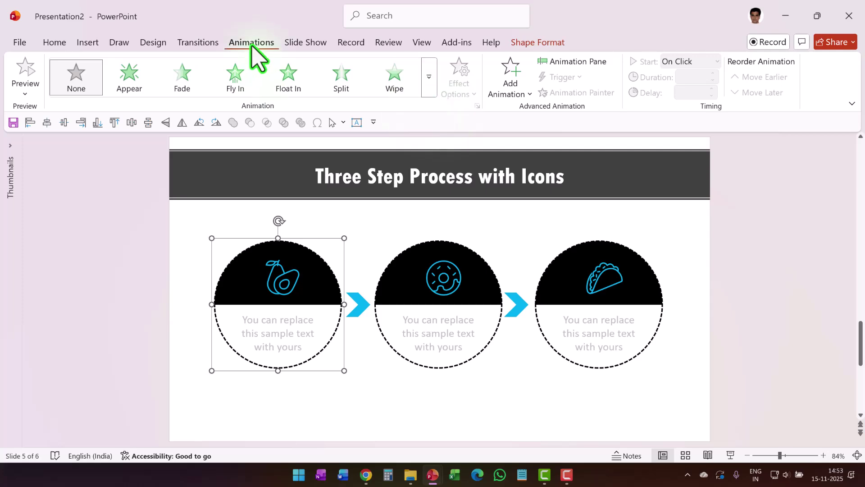
left_click(429, 76)
left_click(234, 243)
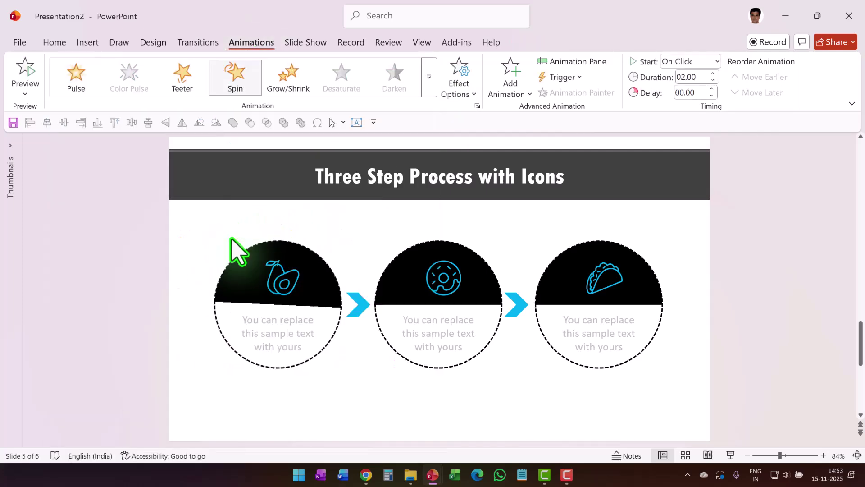
left_click(468, 85)
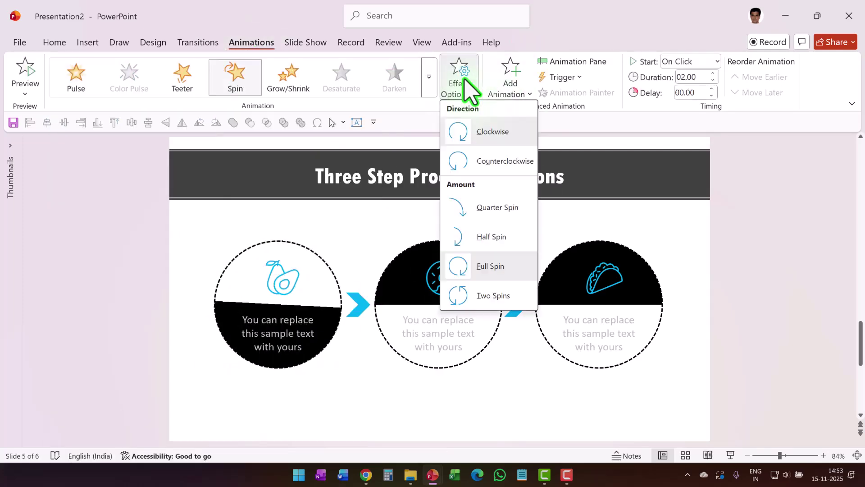
left_click(497, 164)
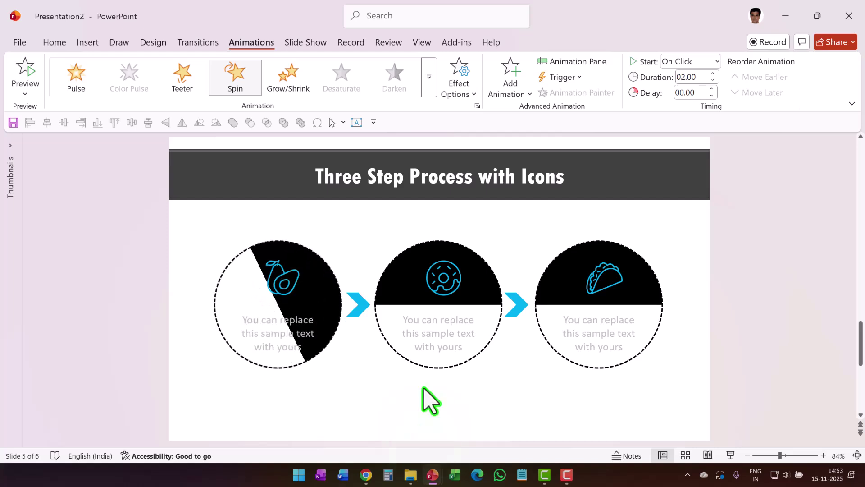
left_click(468, 87)
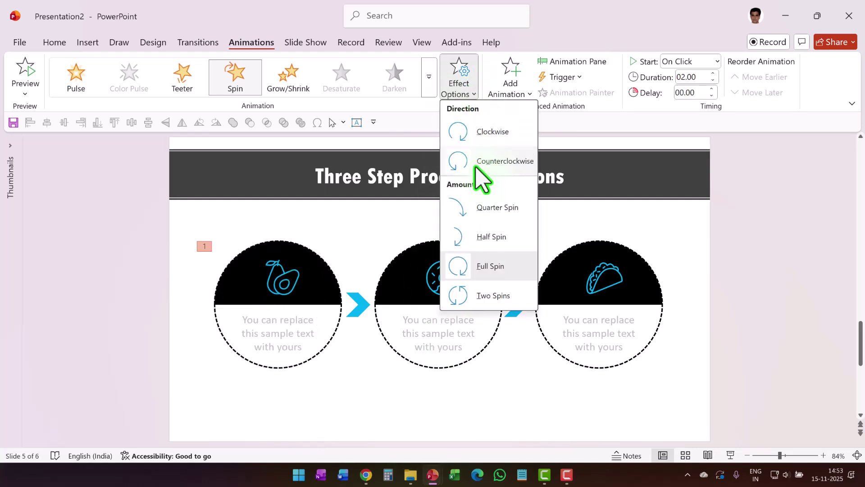
left_click(484, 243)
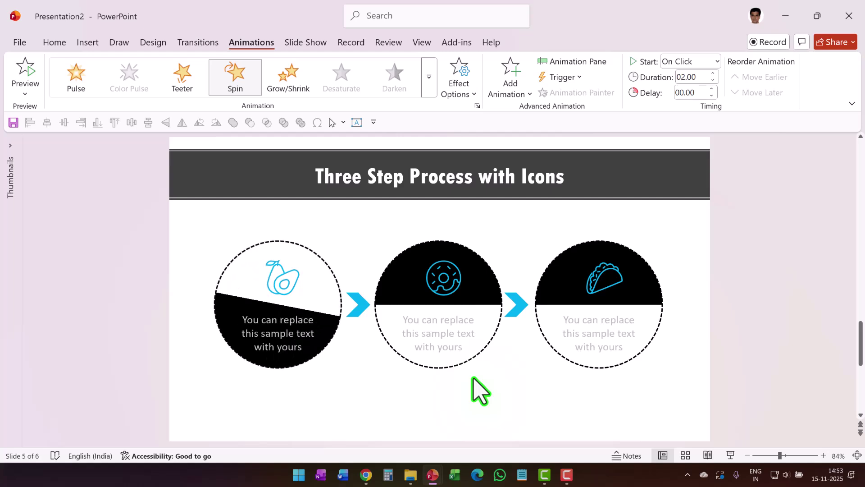
Step: Give the avocado spin a Bounce end in the Animation Pane, then preview the slide's animations
left_click(573, 61)
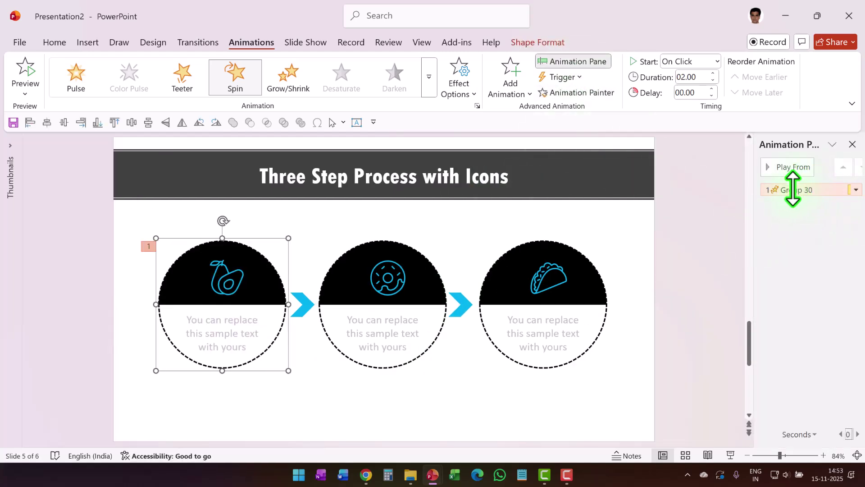
left_click(856, 190)
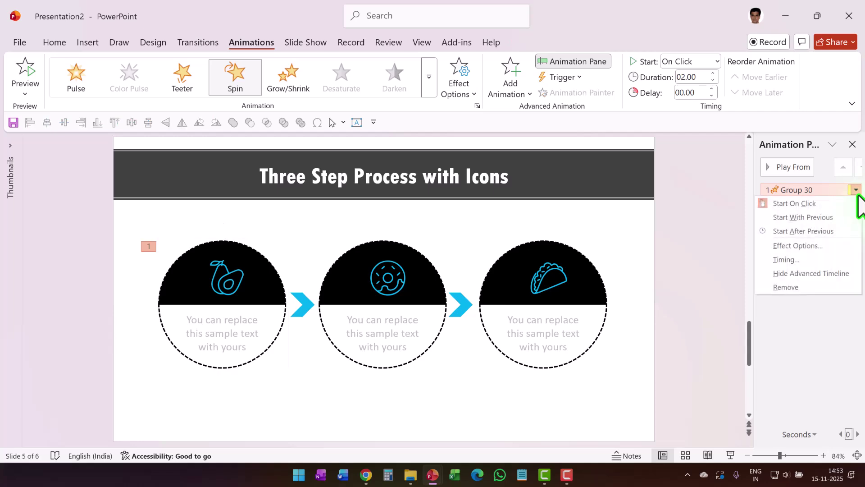
left_click(811, 244)
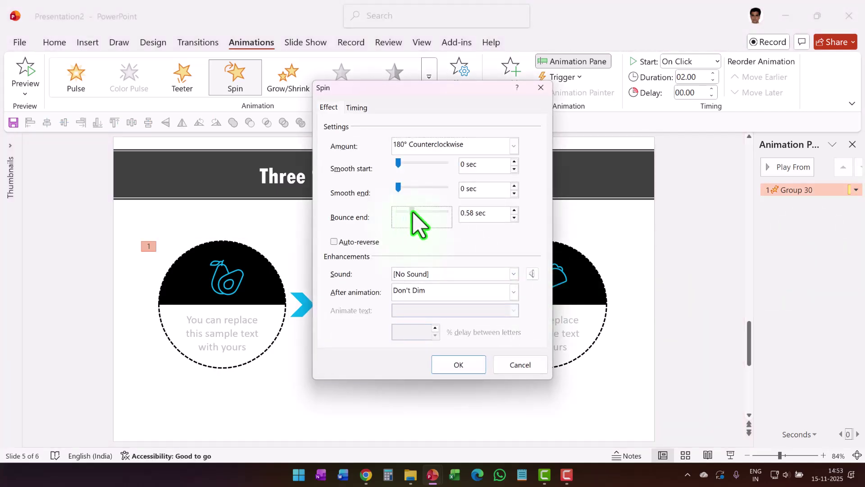
key("Return")
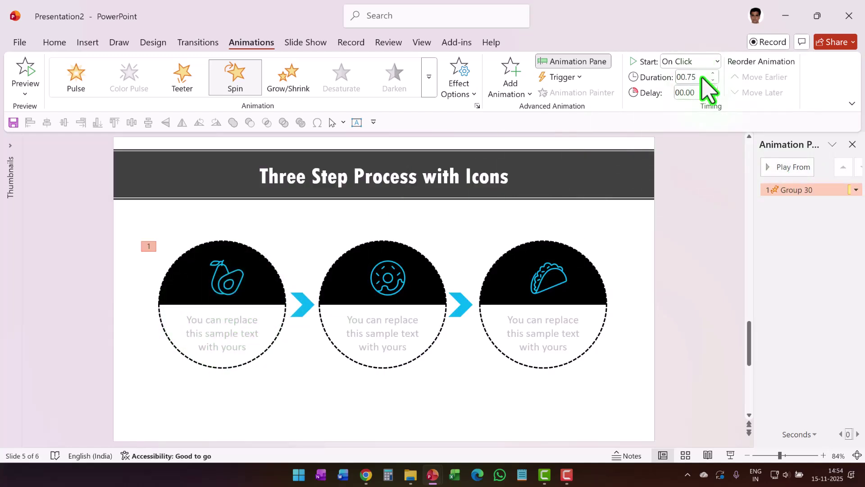
left_click(691, 274)
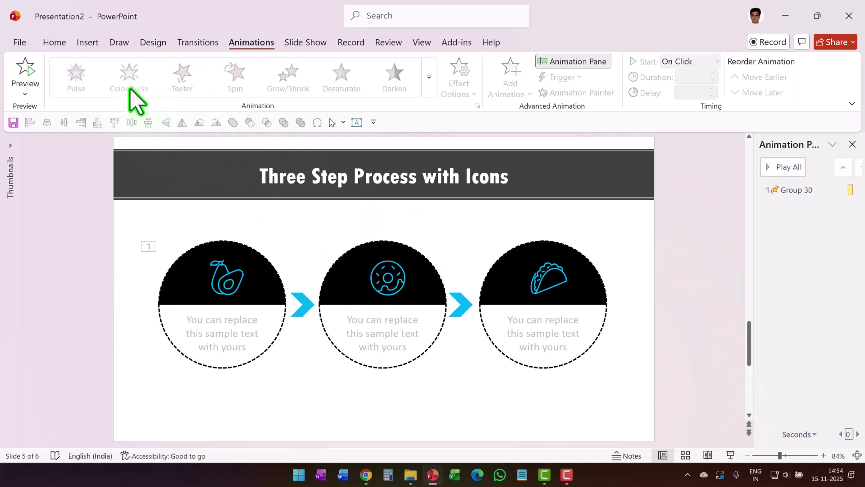
left_click(23, 74)
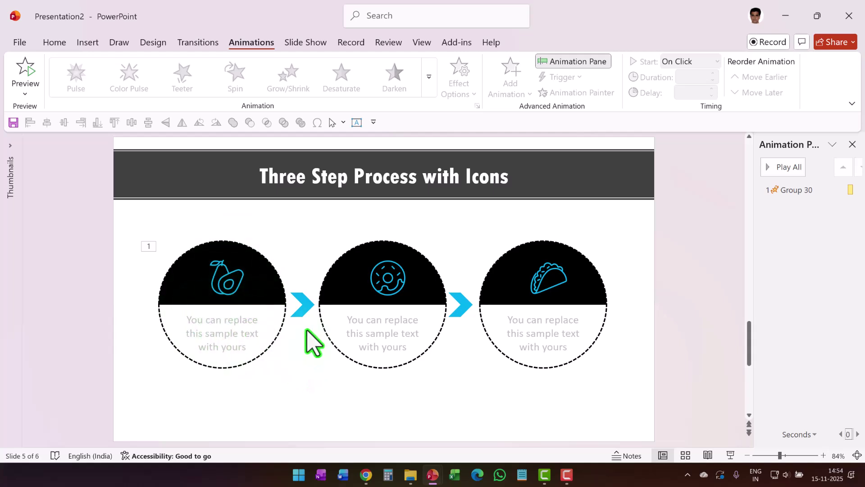
Step: Add a Wipe entrance to the first chevron and a counterclockwise Half Spin to the donut circle
left_click(301, 309)
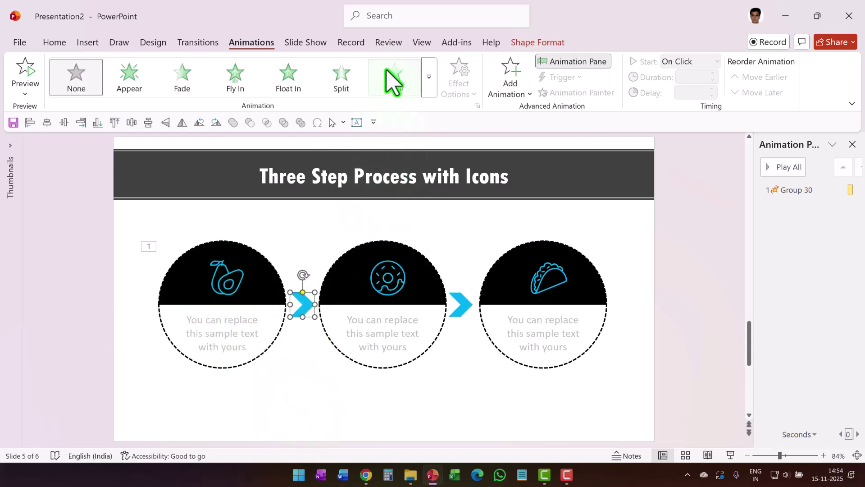
left_click(394, 82)
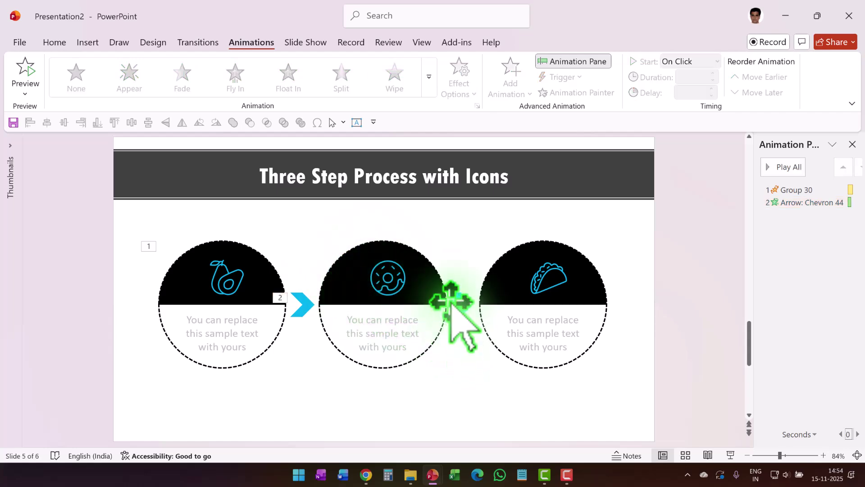
left_click(434, 286)
left_click(429, 88)
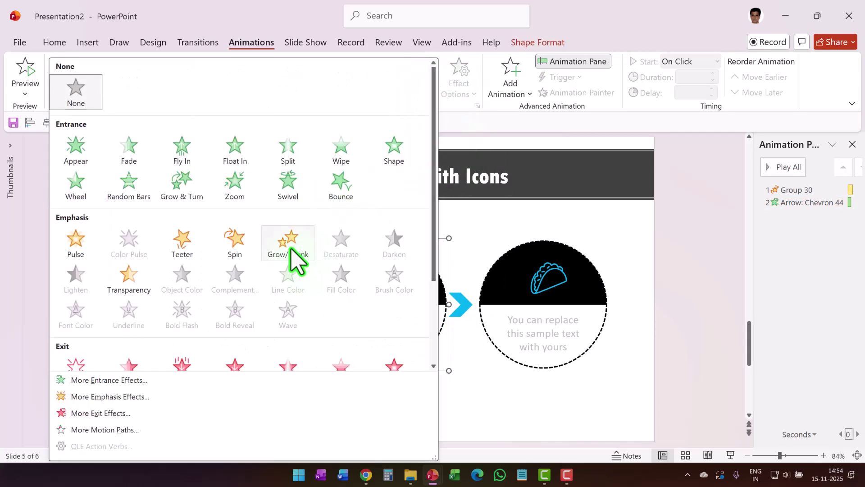
left_click(238, 255)
left_click(473, 91)
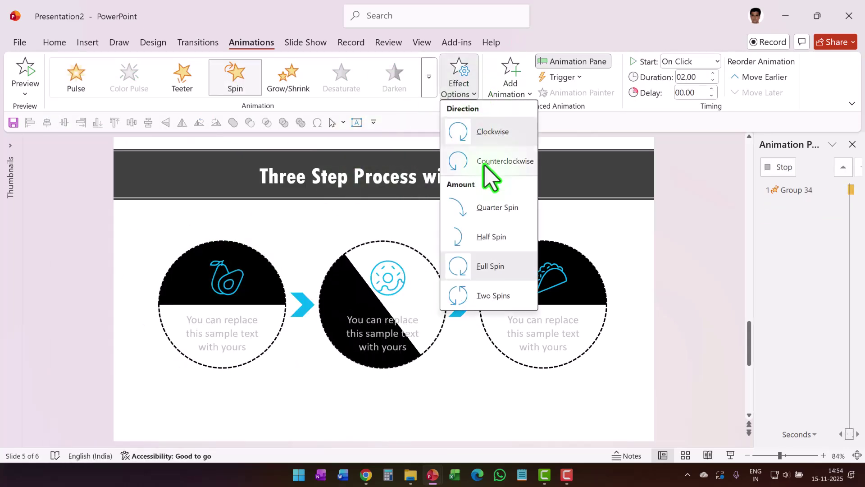
left_click(487, 163)
left_click(460, 83)
left_click(483, 236)
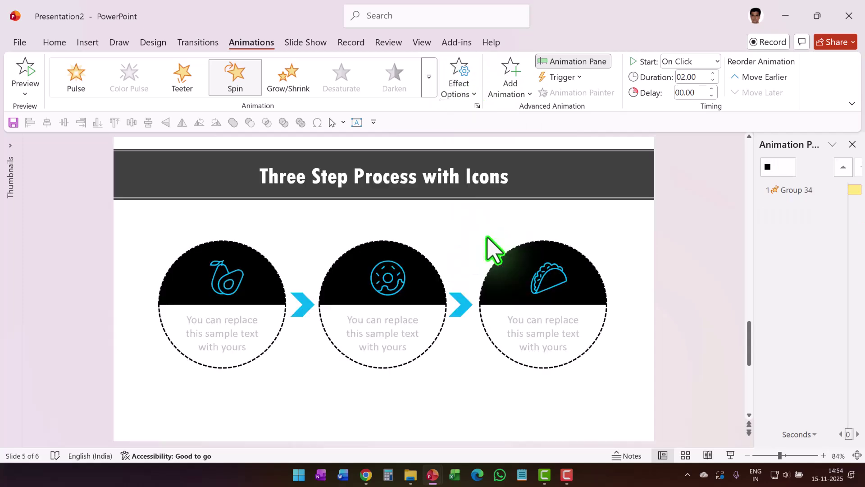
Step: Give the donut spin a 0.75 s duration and Bounce end, starting After Previous
left_click(701, 79)
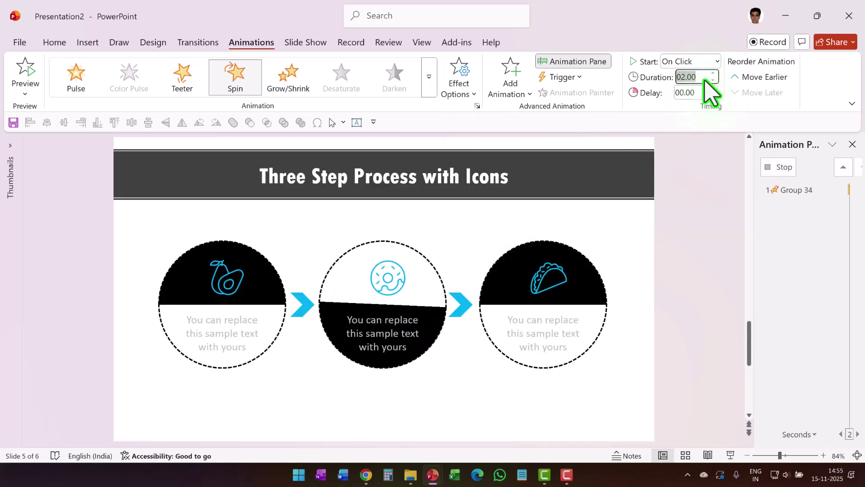
type("0.75")
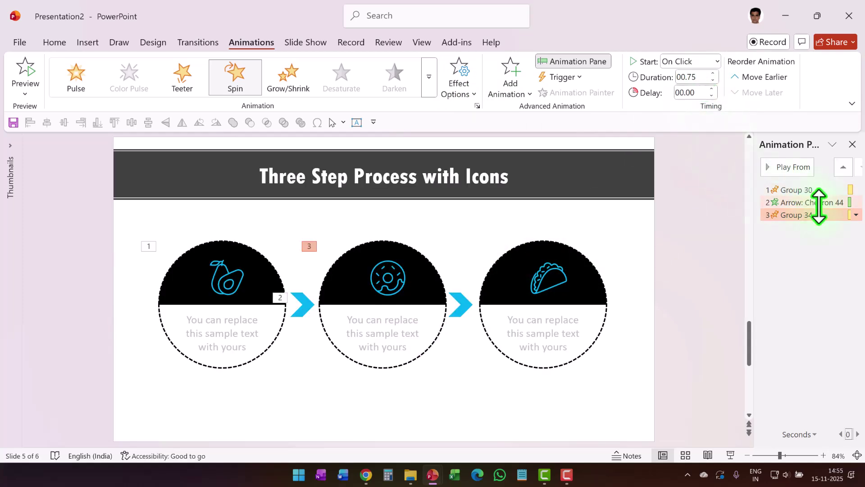
left_click(809, 270)
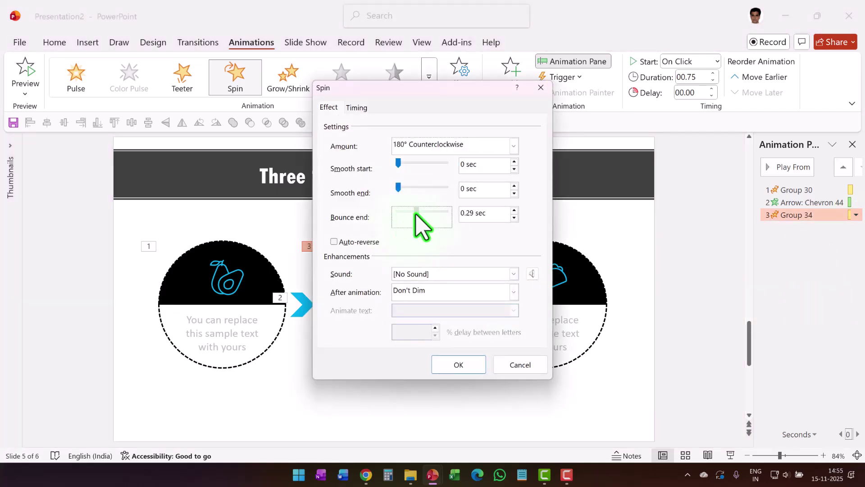
key("Return")
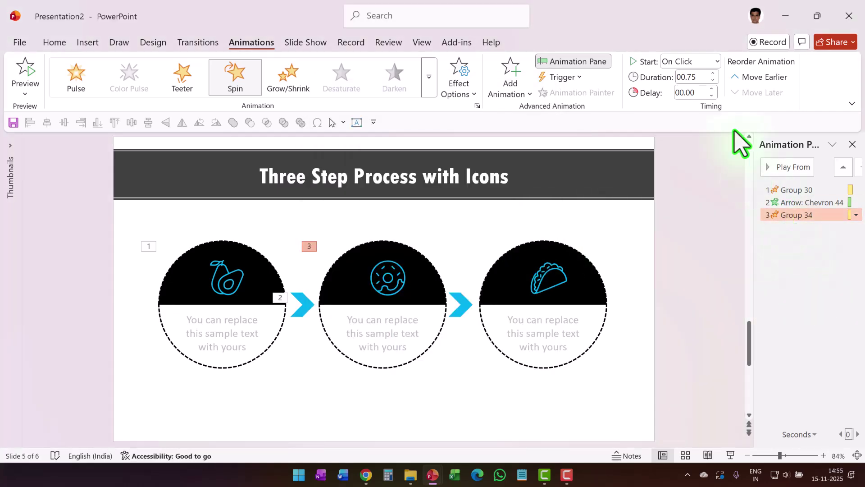
left_click(690, 62)
left_click(684, 104)
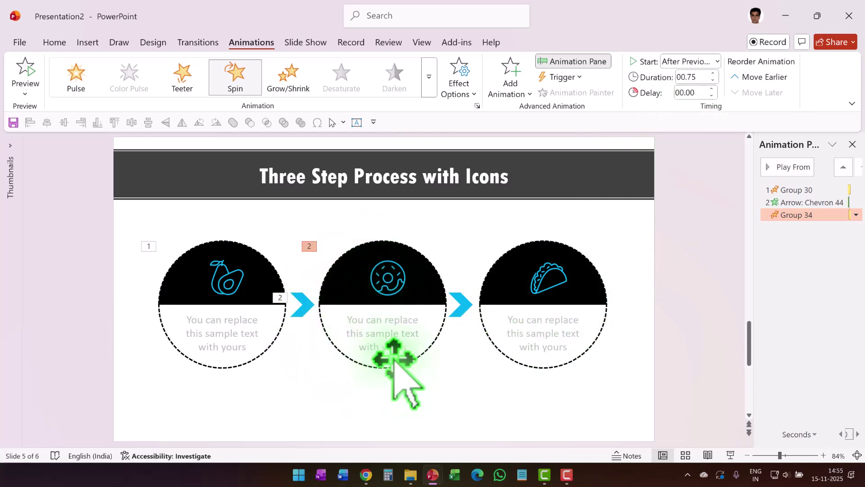
Step: Add a Wipe entrance to the second chevron and a counterclockwise Half Spin to the taco circle
left_click(460, 306)
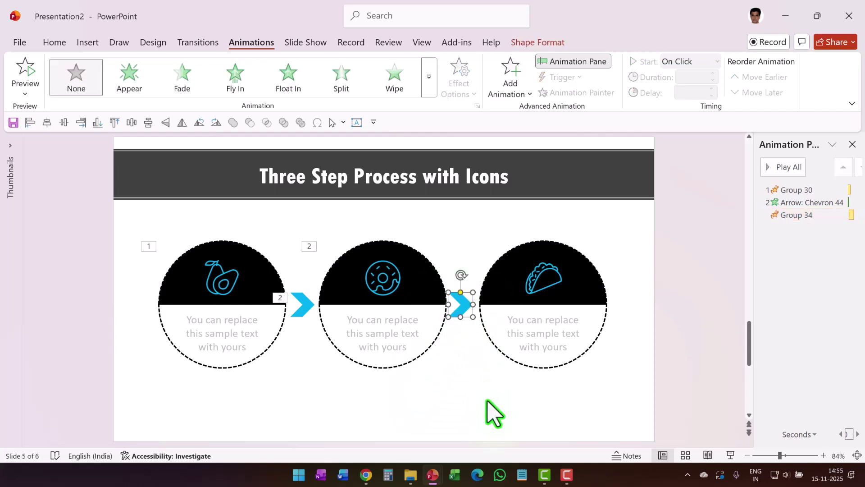
left_click(390, 87)
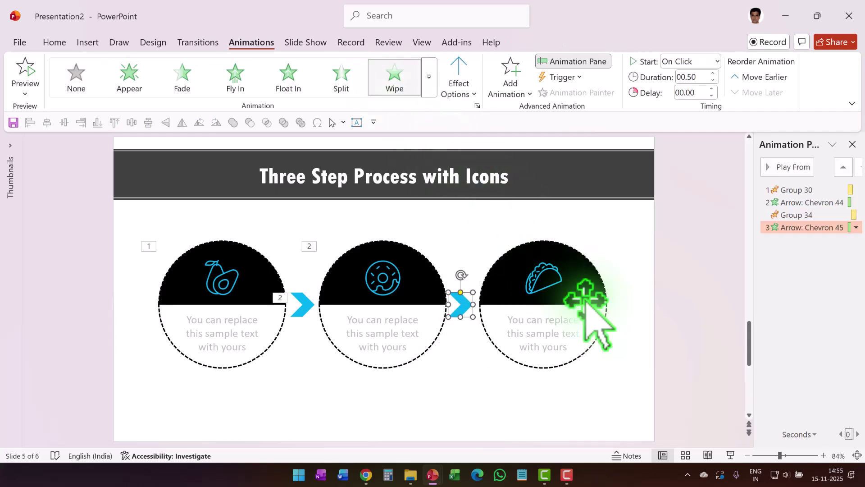
left_click(597, 316)
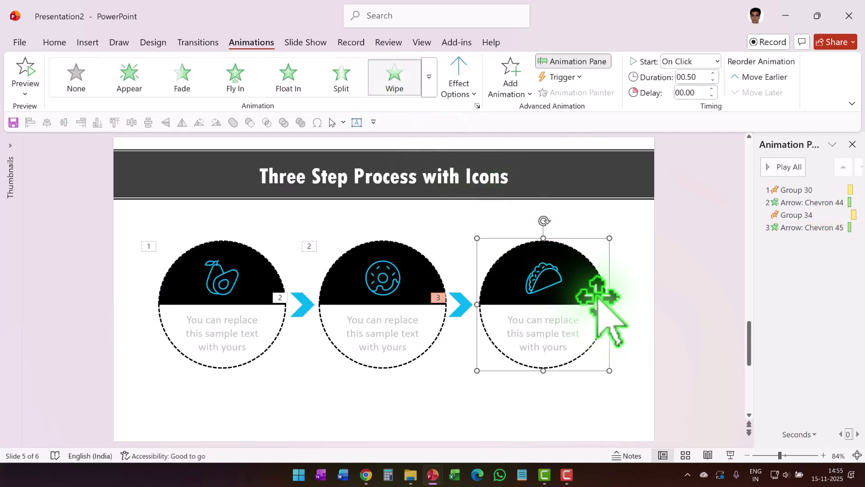
left_click(428, 85)
left_click(235, 243)
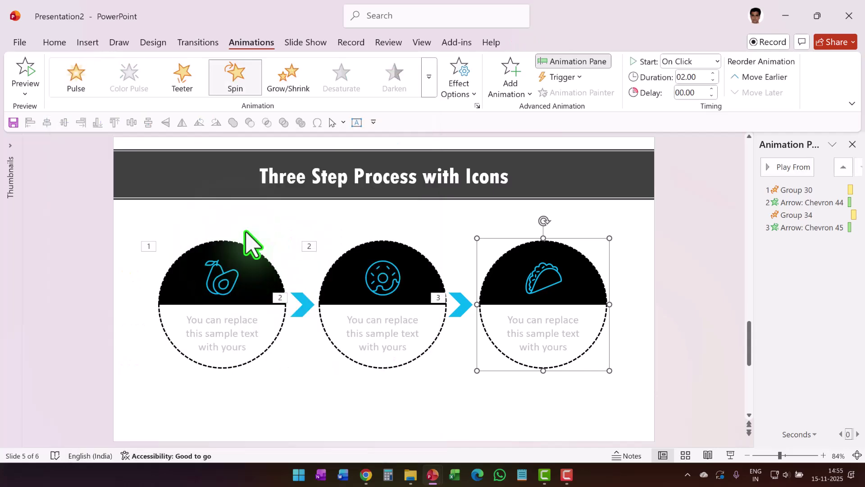
left_click(460, 81)
left_click(498, 208)
left_click(460, 80)
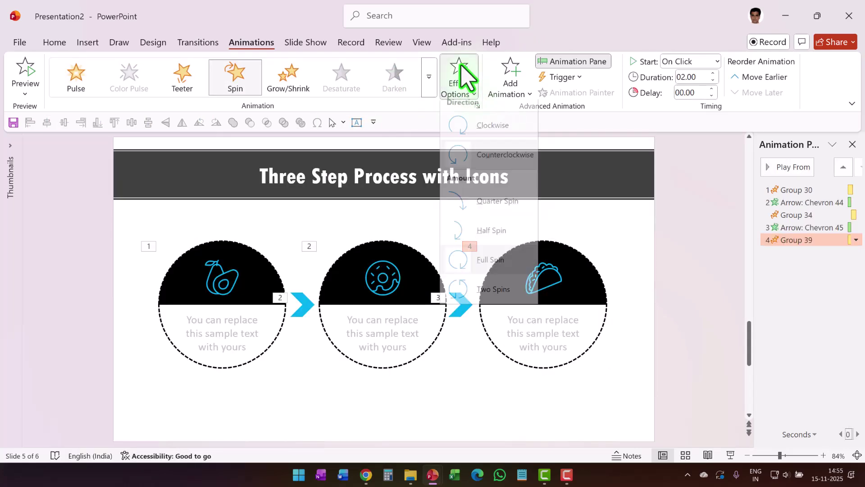
left_click(496, 235)
Step: Give the taco spin a 0.75 s duration and Bounce end, starting After Previous
double_click(701, 78)
type("0.75")
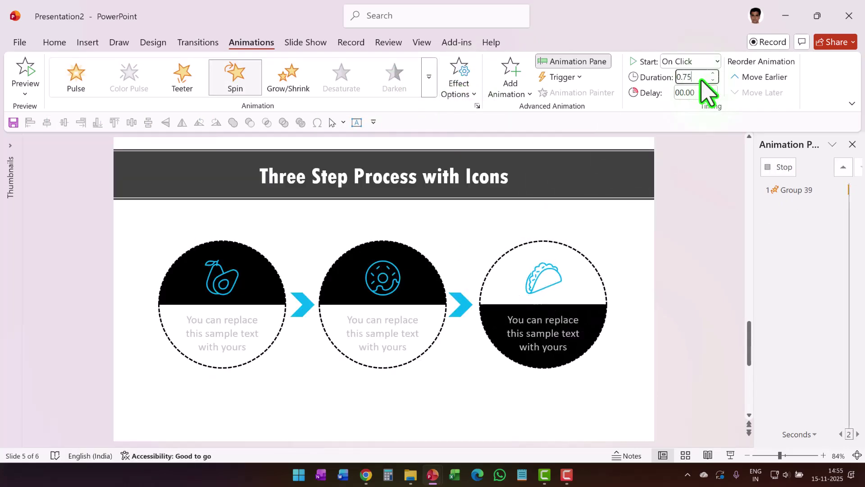
key("Return")
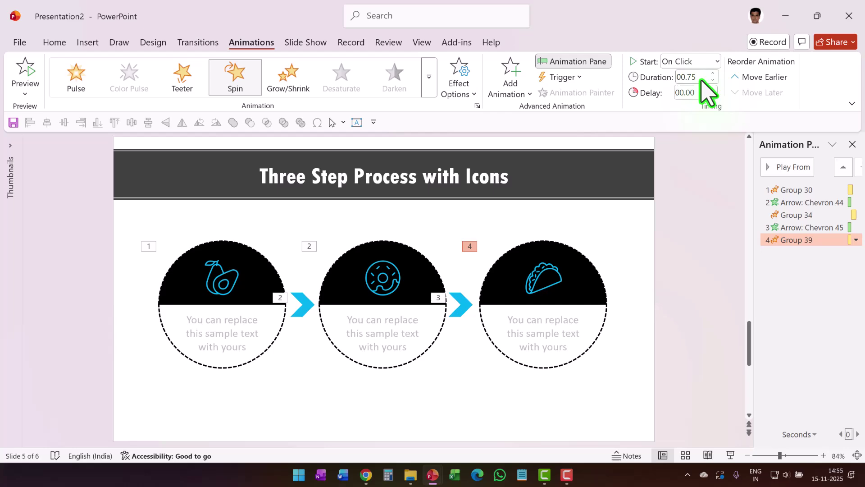
left_click(855, 239)
left_click(685, 304)
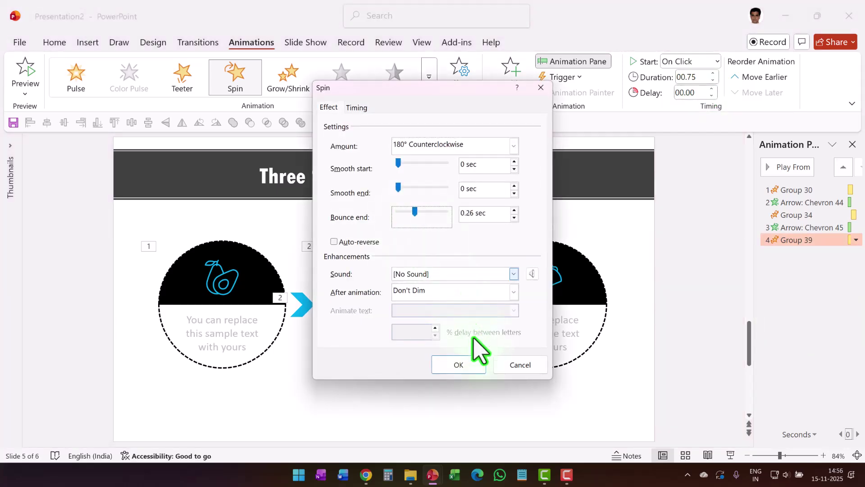
left_click(469, 364)
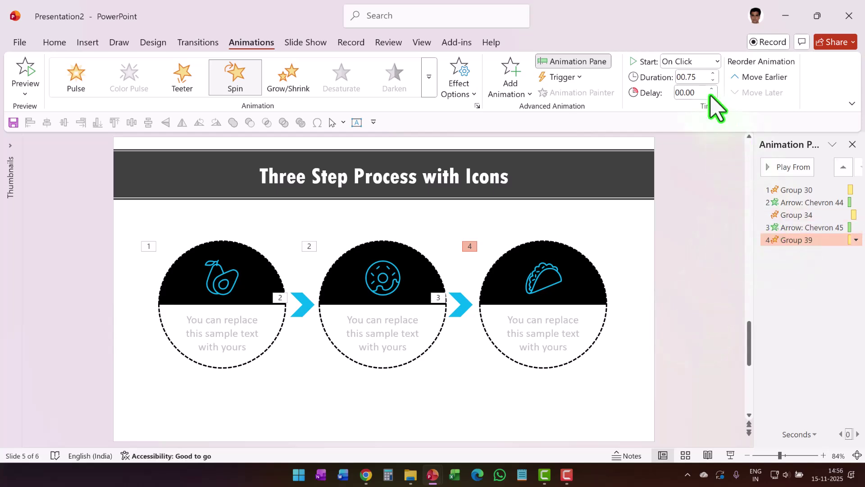
left_click(687, 105)
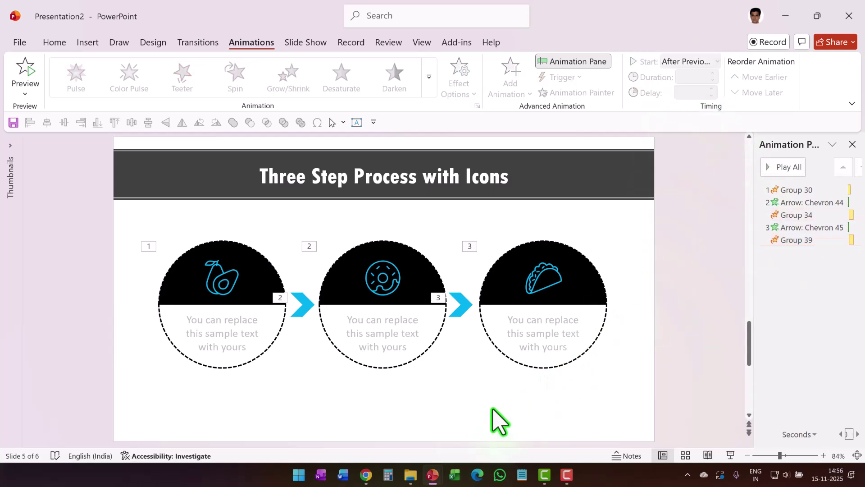